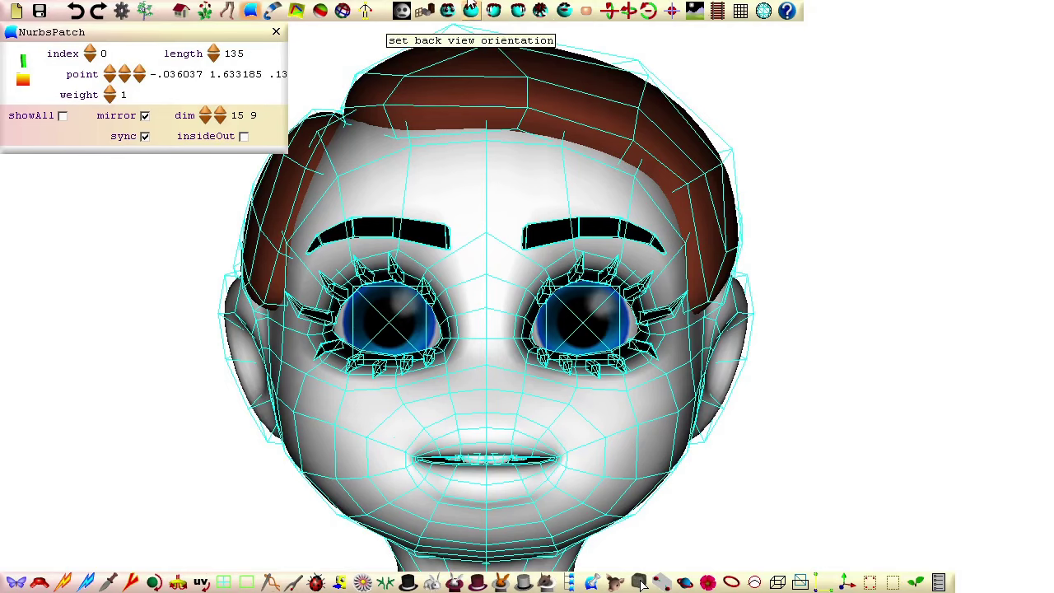
# - Show only the face skin's control mesh and centre the view closely on the middle point above the upper lip
pyautogui.click(486, 388)
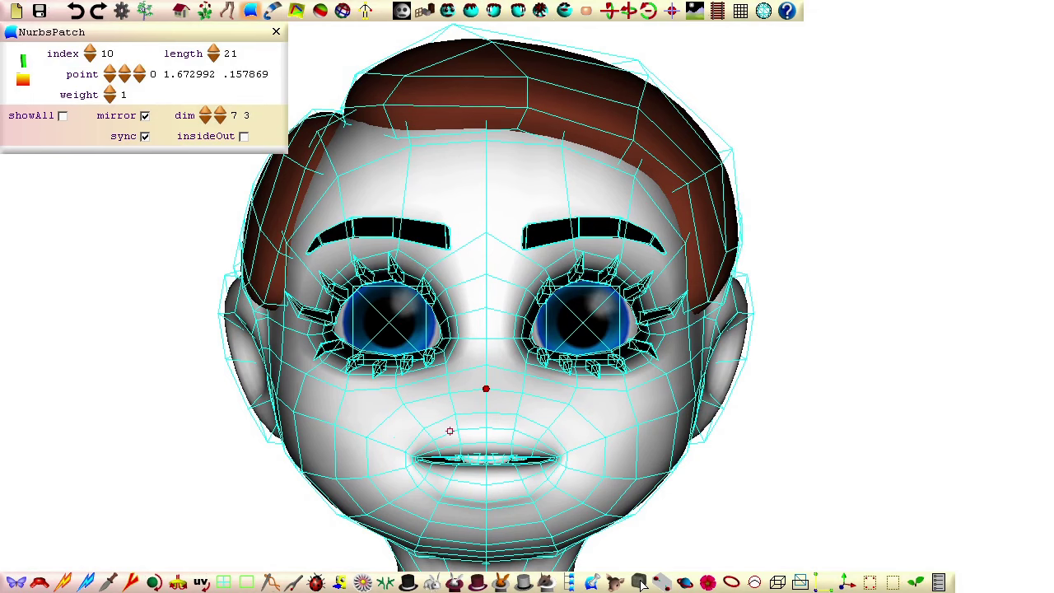
pyautogui.click(501, 583)
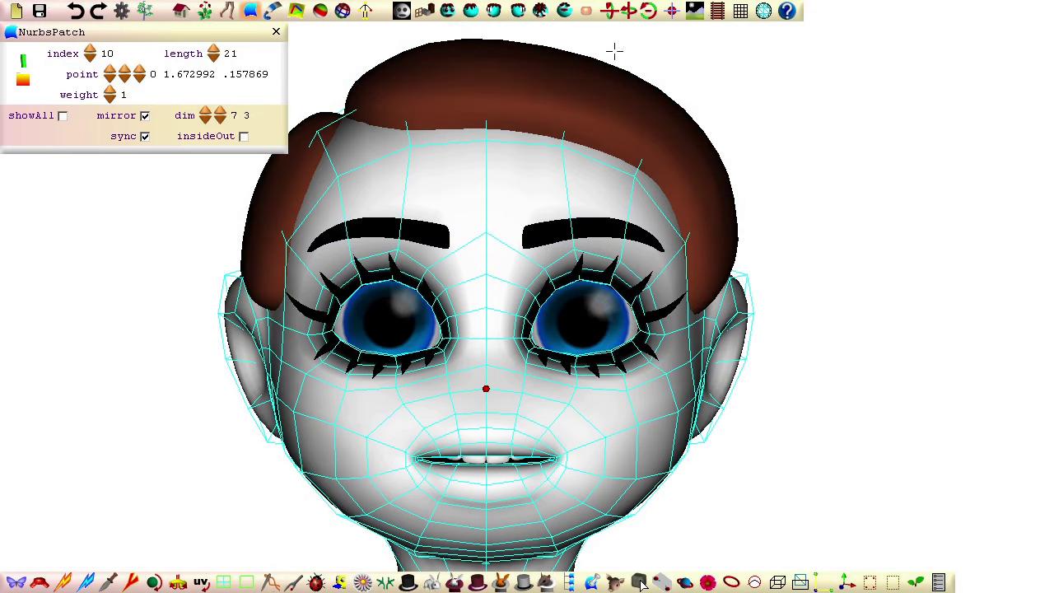
pyautogui.click(672, 10)
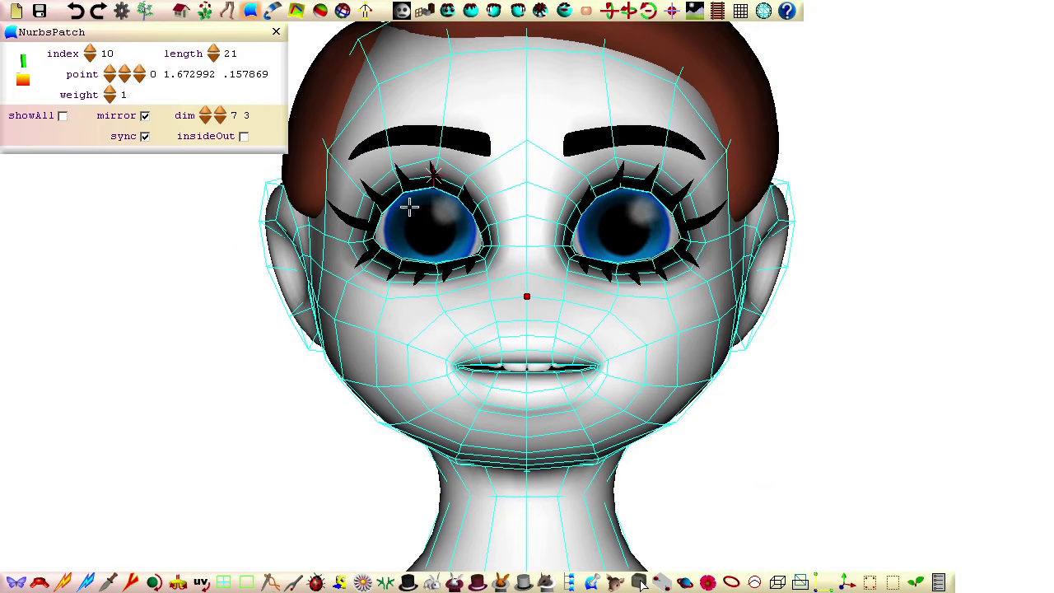
pyautogui.moveTo(407, 230); pyautogui.dragTo(295, 486, button='right')
pyautogui.moveTo(328, 379); pyautogui.dragTo(244, 590, button='right')
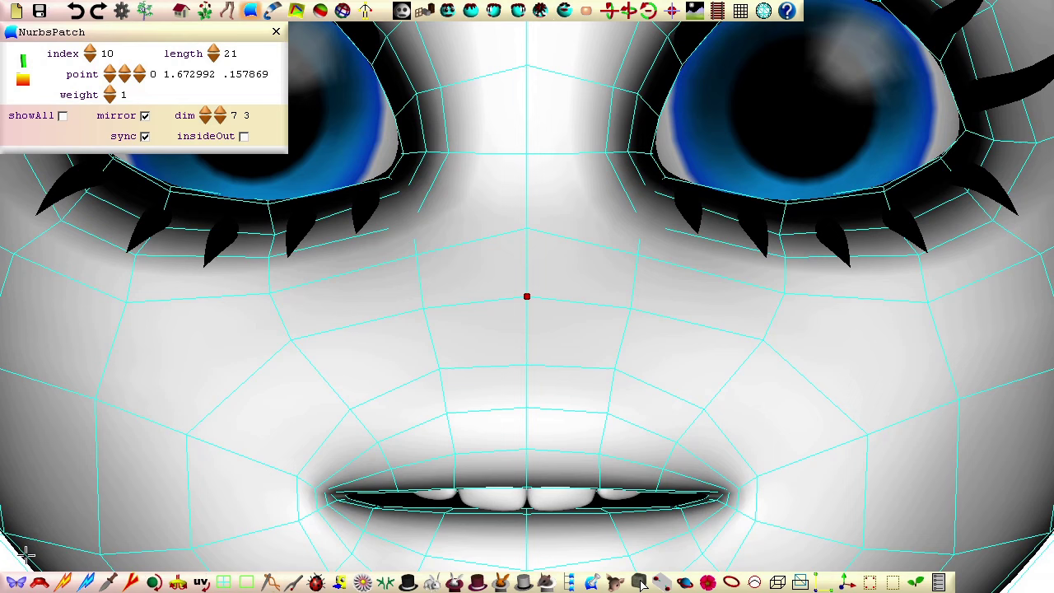
# - Insert a complete mesh line around the mouth below the nose and another through the cheek below the inner eye corner
pyautogui.click(528, 326)
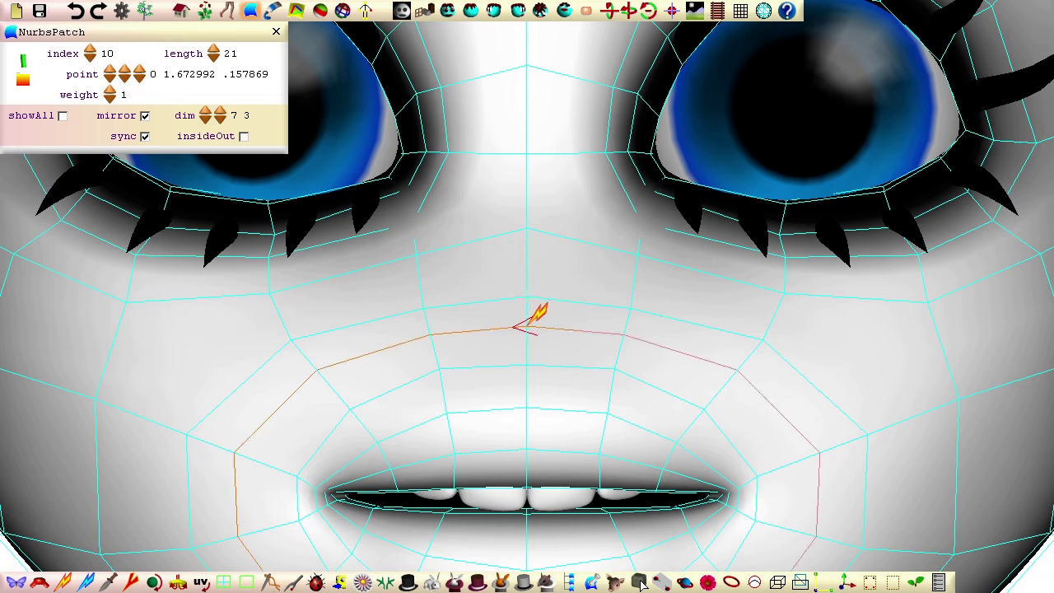
pyautogui.click(641, 581)
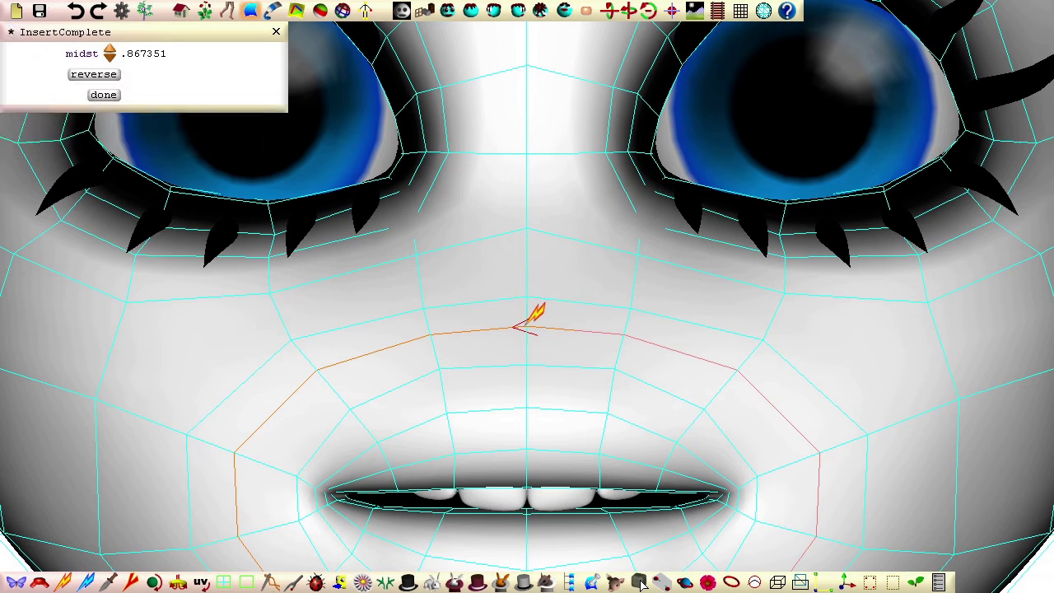
pyautogui.click(367, 325)
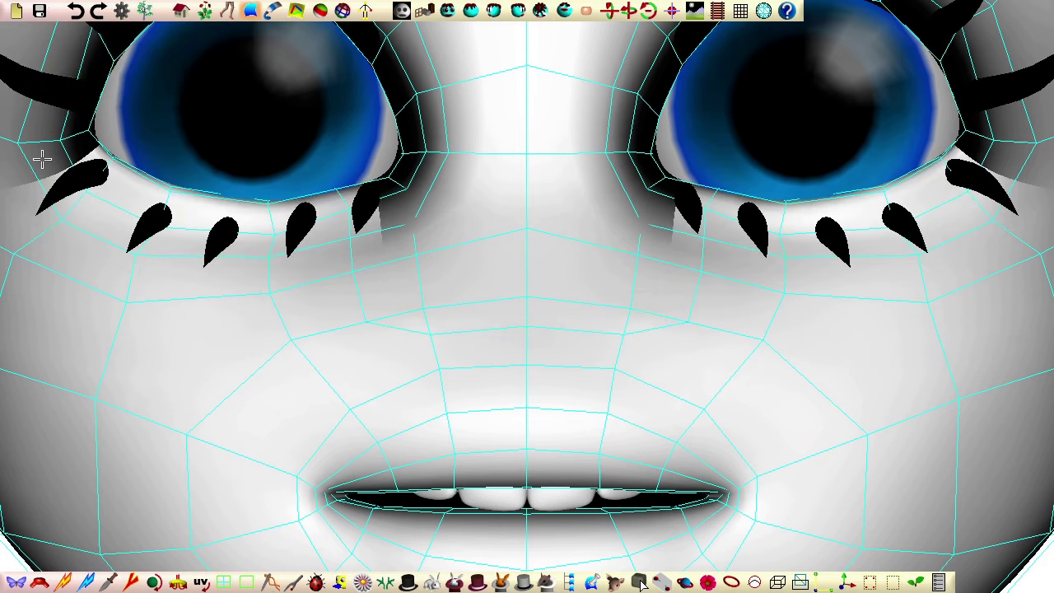
# - Select the patches under the inner eye corner, leaving out the lowest point beside the nose, and merge them automatically
pyautogui.moveTo(228, 163); pyautogui.dragTo(431, 266)
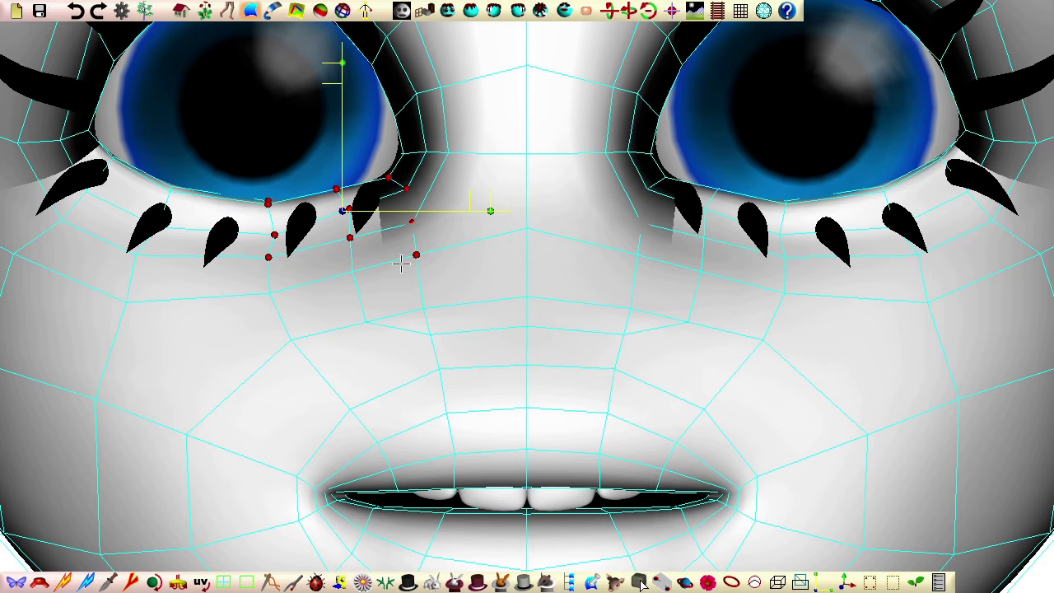
pyautogui.click(416, 255)
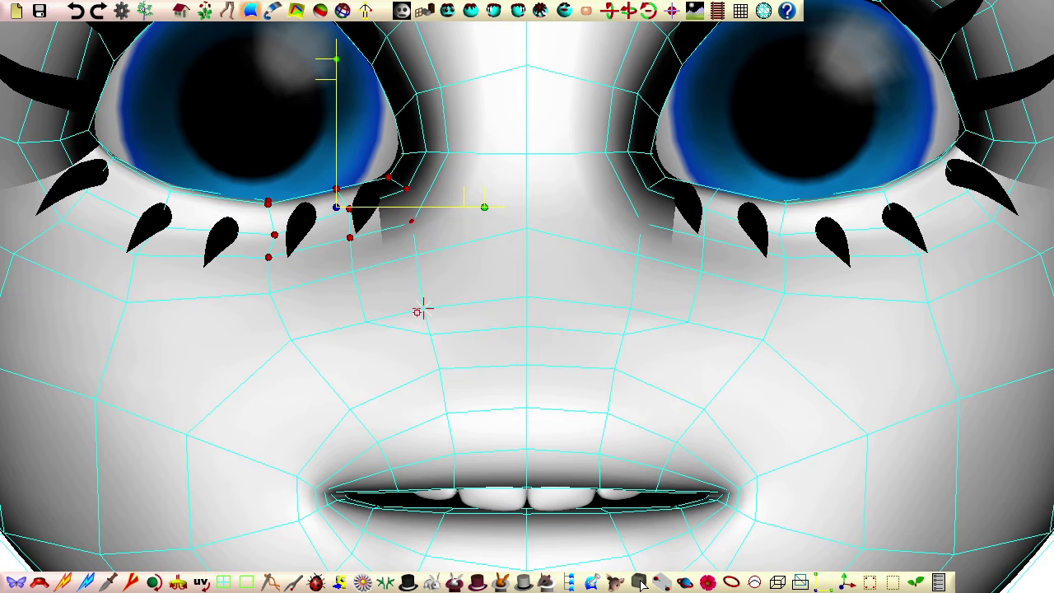
pyautogui.click(132, 583)
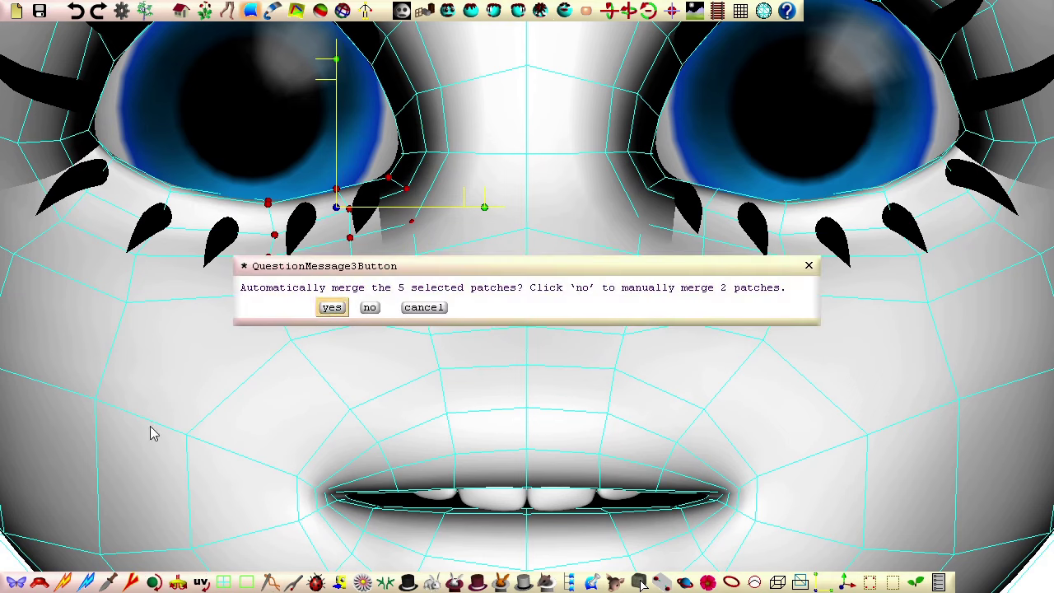
pyautogui.press('Return')
# - Move control points at the centre and side of the nose base to start forming the underside of the nose
pyautogui.moveTo(321, 173); pyautogui.dragTo(356, 244)
pyautogui.moveTo(264, 319); pyautogui.dragTo(586, 344, button='middle')
pyautogui.moveTo(532, 293); pyautogui.dragTo(557, 332)
pyautogui.moveTo(492, 308); pyautogui.dragTo(511, 313)
pyautogui.moveTo(499, 370); pyautogui.dragTo(185, 204, button='middle')
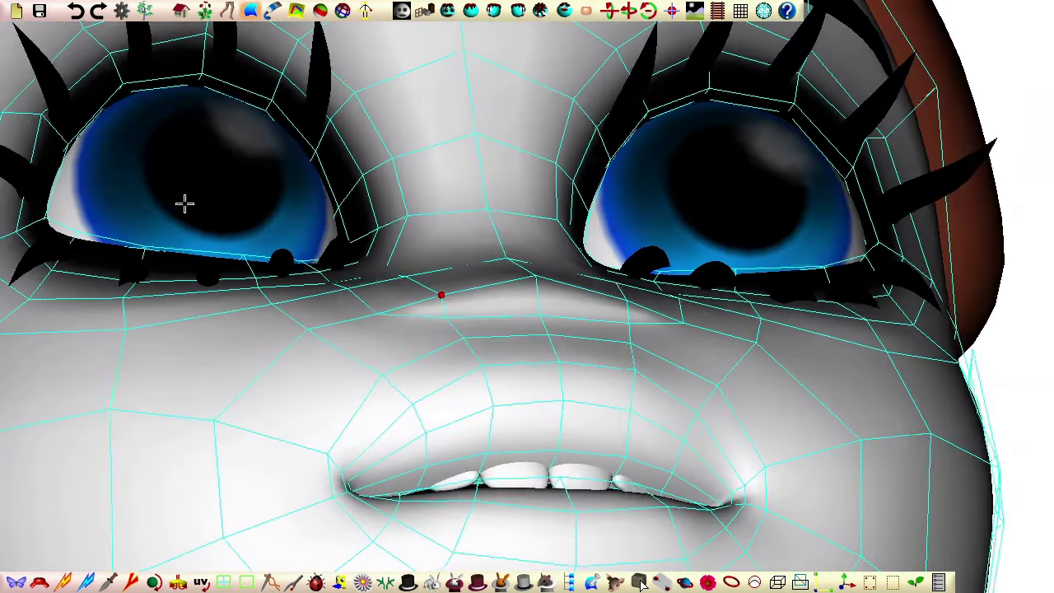
# - In profile, pull the nose tip slightly forward and up and raise the nostril and cheek-side points a little
pyautogui.moveTo(477, 311); pyautogui.dragTo(556, 257, button='middle')
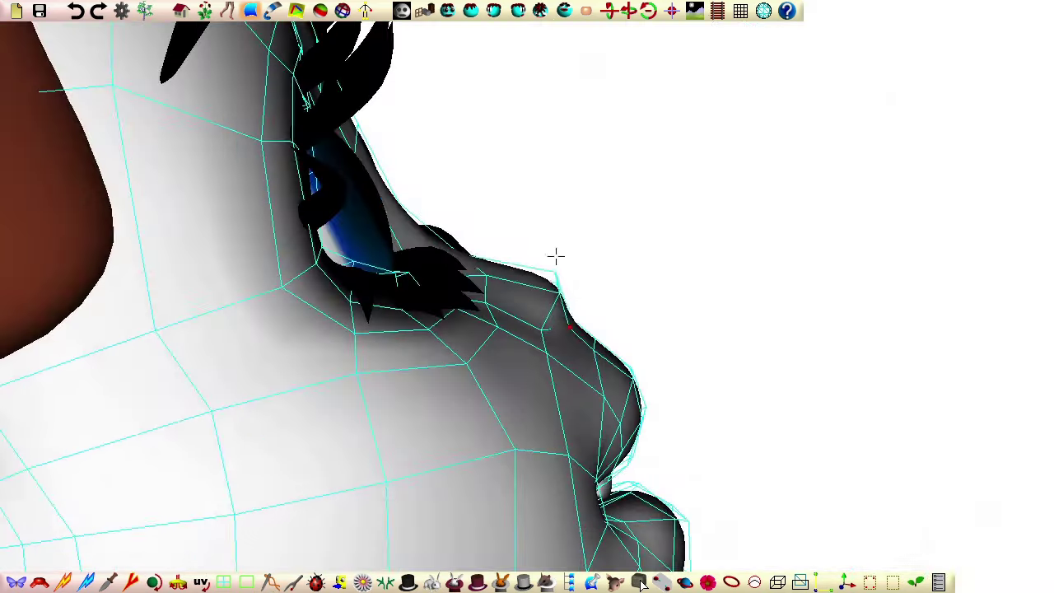
pyautogui.moveTo(556, 272); pyautogui.dragTo(570, 266)
pyautogui.moveTo(541, 329); pyautogui.dragTo(545, 324)
pyautogui.moveTo(486, 302); pyautogui.dragTo(486, 296)
pyautogui.moveTo(486, 275); pyautogui.dragTo(487, 271)
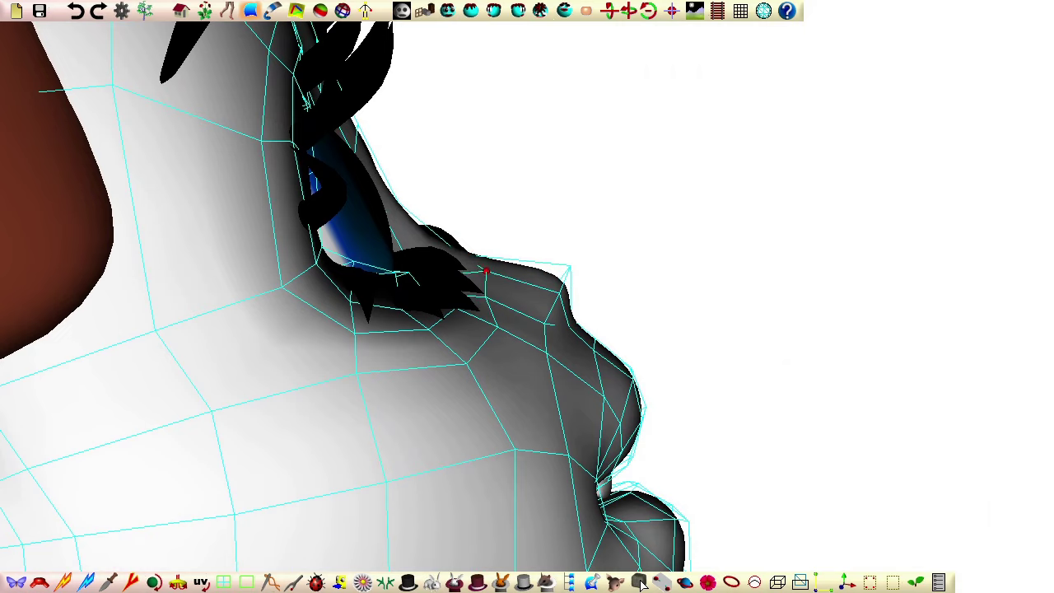
# - From the opposite side view, nudge the two upper side points of the nose near the lower eyelid slightly upward
pyautogui.moveTo(568, 269); pyautogui.dragTo(574, 27, button='middle')
pyautogui.click(495, 11)
pyautogui.scroll(3, 353, 256)
pyautogui.moveTo(517, 95); pyautogui.dragTo(513, 87)
pyautogui.moveTo(511, 116); pyautogui.dragTo(511, 110)
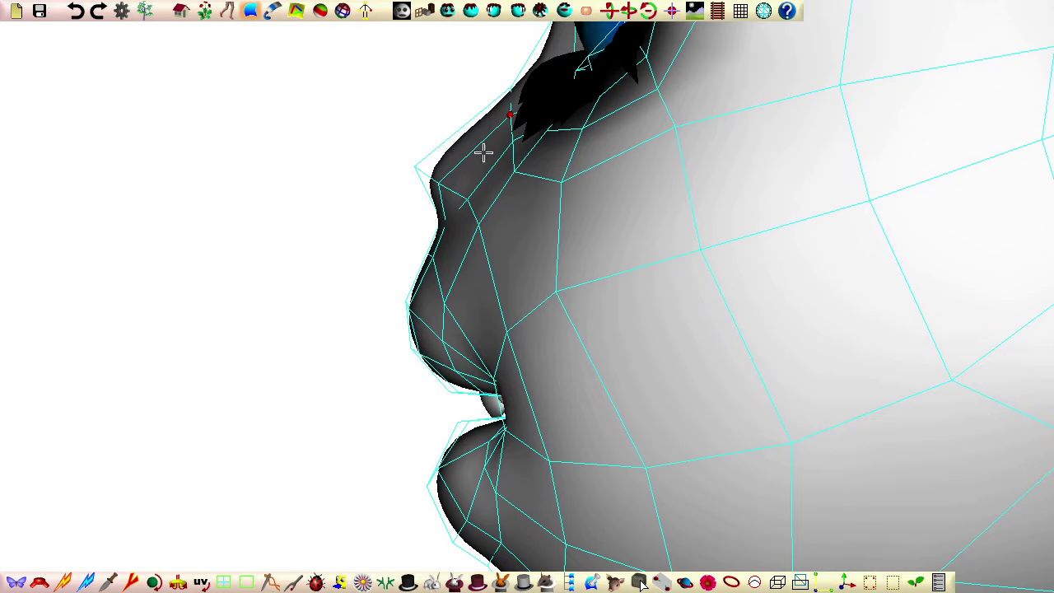
# - Pull the nose tip further forward and up, and move the side point of the nose back toward the face
pyautogui.moveTo(417, 169); pyautogui.dragTo(401, 147)
pyautogui.moveTo(439, 183); pyautogui.dragTo(459, 193)
pyautogui.moveTo(463, 195); pyautogui.dragTo(510, 126, button='middle')
pyautogui.moveTo(510, 126); pyautogui.dragTo(502, 118)
# - Shape the nostril wing from below and shift the points between the nose and inner eye corner toward the nose bridge
pyautogui.moveTo(323, 237); pyautogui.dragTo(561, 137, button='middle')
pyautogui.moveTo(352, 219); pyautogui.dragTo(346, 247)
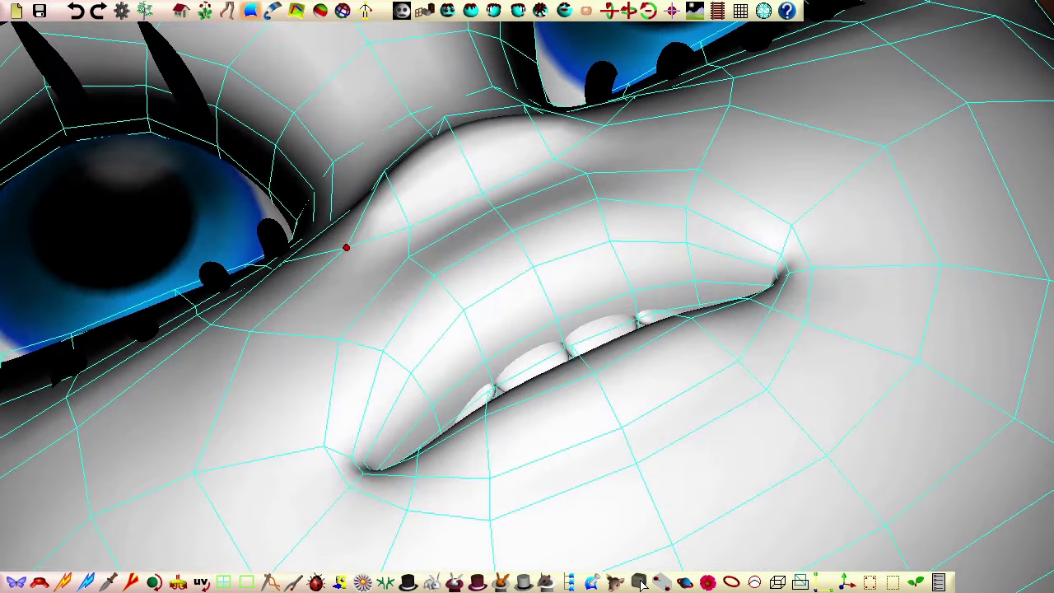
pyautogui.moveTo(346, 247); pyautogui.dragTo(273, 270, button='middle')
pyautogui.moveTo(285, 250); pyautogui.dragTo(315, 226)
pyautogui.moveTo(320, 184); pyautogui.dragTo(332, 165, button='middle')
pyautogui.moveTo(339, 158); pyautogui.dragTo(348, 144)
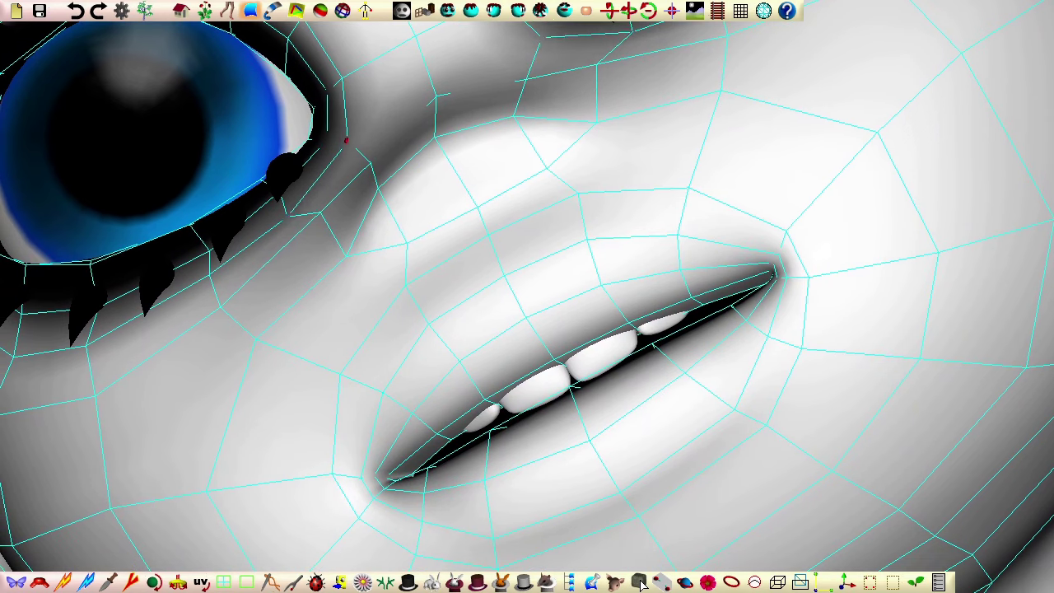
pyautogui.moveTo(288, 216); pyautogui.dragTo(311, 192)
# - Fine-tune the points beside the nose bridge from the front, moving them slightly upward and toward the centre
pyautogui.moveTo(311, 192); pyautogui.dragTo(410, 318, button='middle')
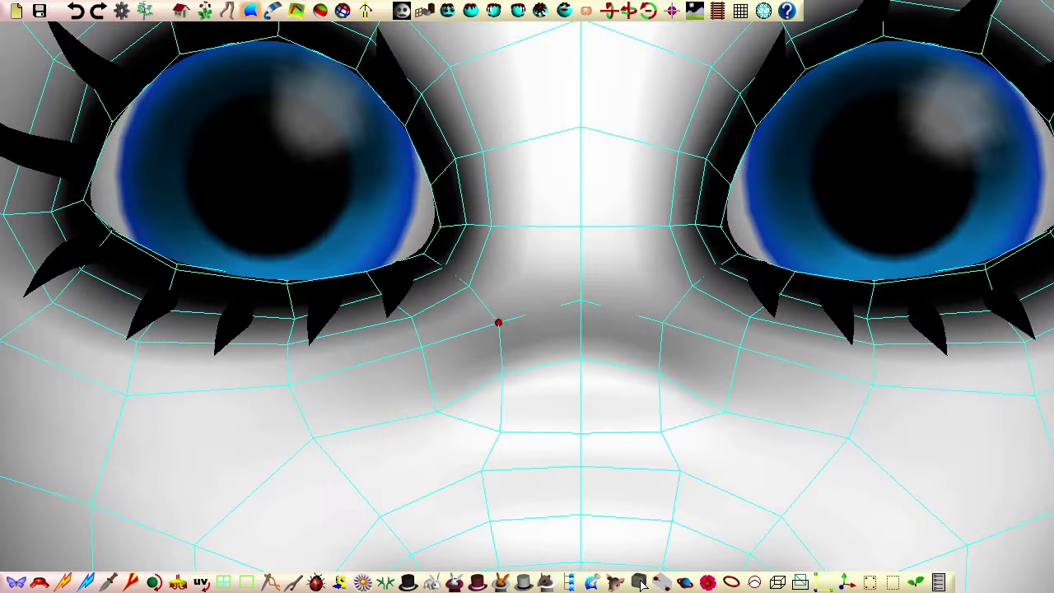
pyautogui.moveTo(499, 322); pyautogui.dragTo(502, 321)
pyautogui.moveTo(494, 283)
pyautogui.mouseDown()
pyautogui.moveTo(487, 275)
pyautogui.moveTo(415, 313)
pyautogui.moveTo(377, 297)
pyautogui.moveTo(421, 346)
pyautogui.moveTo(496, 271)
pyautogui.mouseUp()
pyautogui.moveTo(497, 271); pyautogui.dragTo(569, 299, button='middle')
pyautogui.moveTo(569, 299); pyautogui.dragTo(536, 320)
# - Lower the point beneath the nose slightly and adjust the remaining nose points from several angles
pyautogui.moveTo(536, 320); pyautogui.dragTo(172, 471, button='middle')
pyautogui.moveTo(493, 397); pyautogui.dragTo(487, 409)
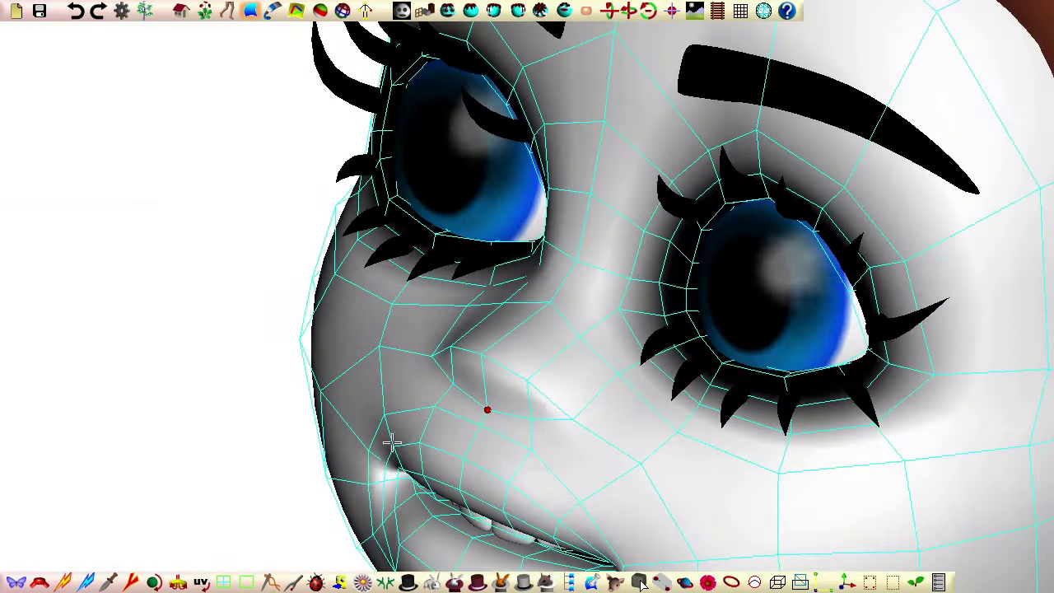
pyautogui.moveTo(392, 442); pyautogui.dragTo(683, 310, button='middle')
pyautogui.moveTo(683, 310); pyautogui.dragTo(621, 259)
pyautogui.moveTo(622, 259); pyautogui.dragTo(590, 327, button='middle')
pyautogui.moveTo(611, 258); pyautogui.dragTo(616, 177)
pyautogui.moveTo(616, 177); pyautogui.dragTo(601, 289, button='middle')
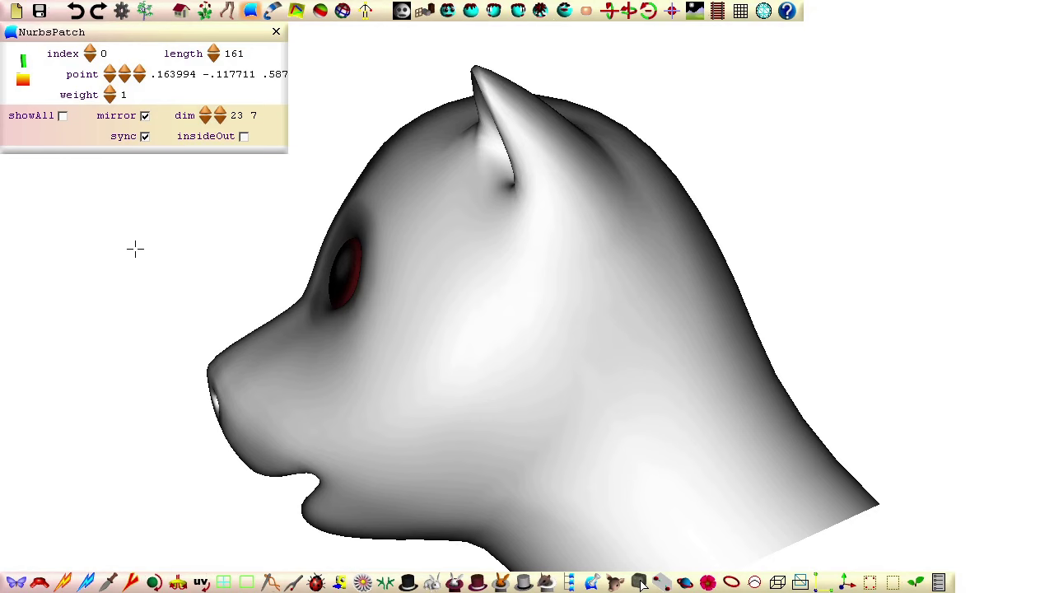
# - Examine the snout, eyes and ears of the animal head model from both sides
pyautogui.moveTo(136, 249); pyautogui.dragTo(438, 284, button='middle')
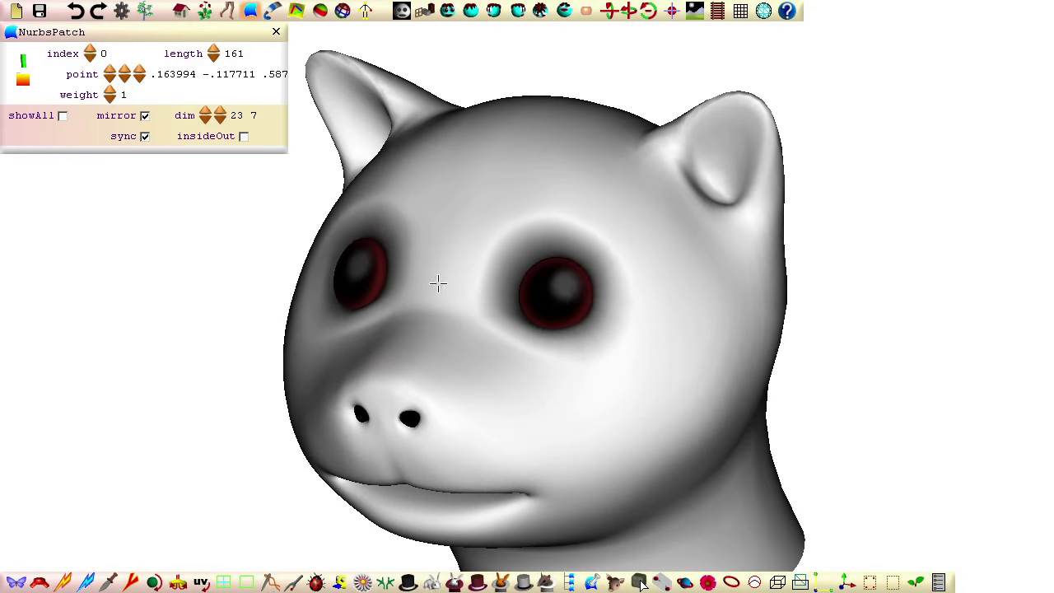
pyautogui.moveTo(155, 301); pyautogui.dragTo(443, 416, button='middle')
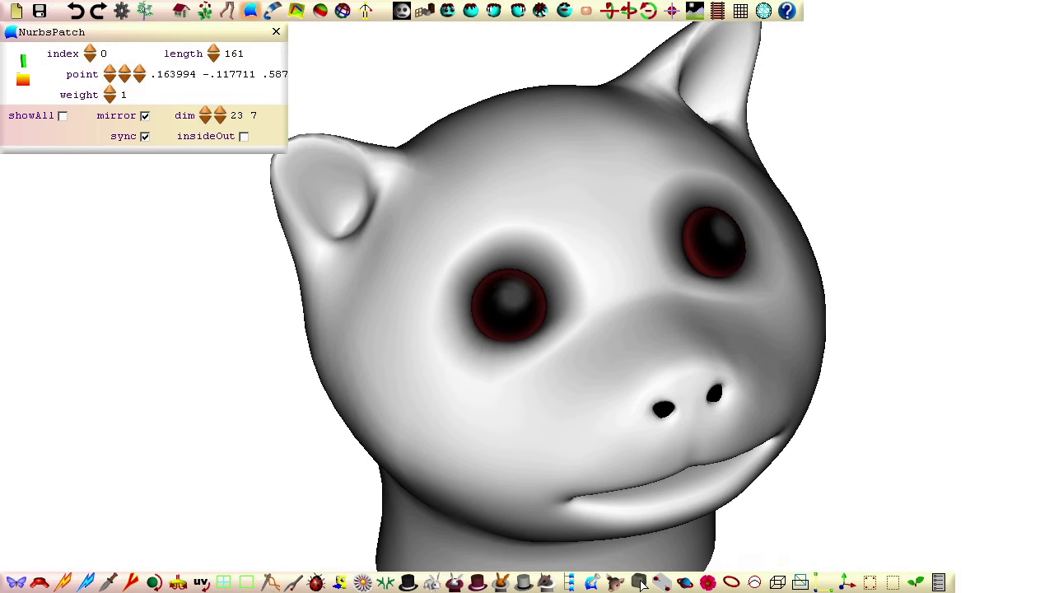
# - Examine the girl's head and reshaped nose from both sides and the front, with the face's control mesh hidden
pyautogui.click(641, 585)
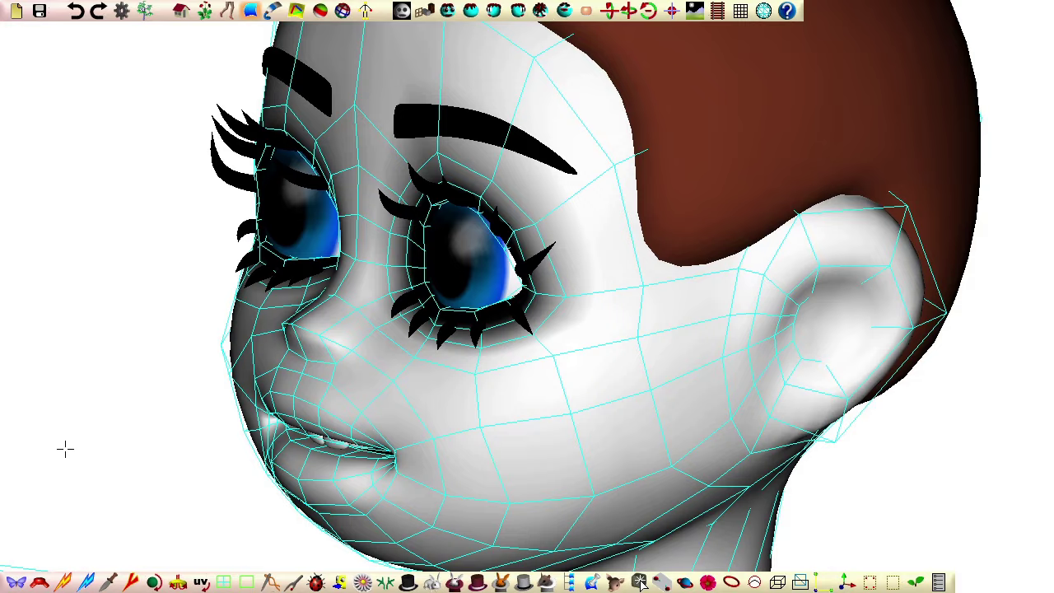
pyautogui.moveTo(66, 451); pyautogui.dragTo(845, 499, button='middle')
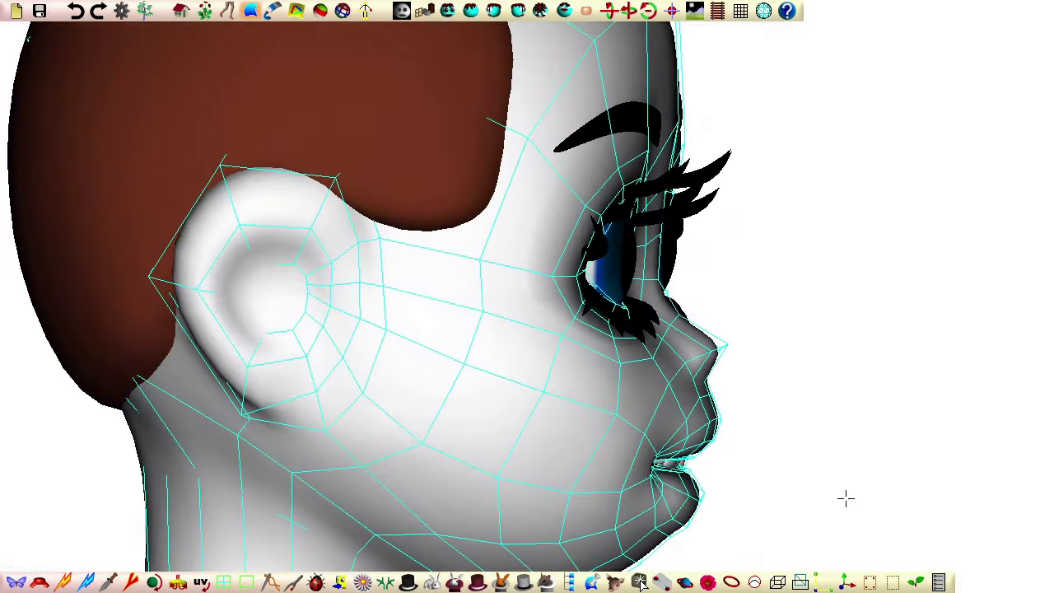
pyautogui.moveTo(845, 499); pyautogui.dragTo(827, 337, button='right')
pyautogui.moveTo(863, 447); pyautogui.dragTo(332, 538, button='middle')
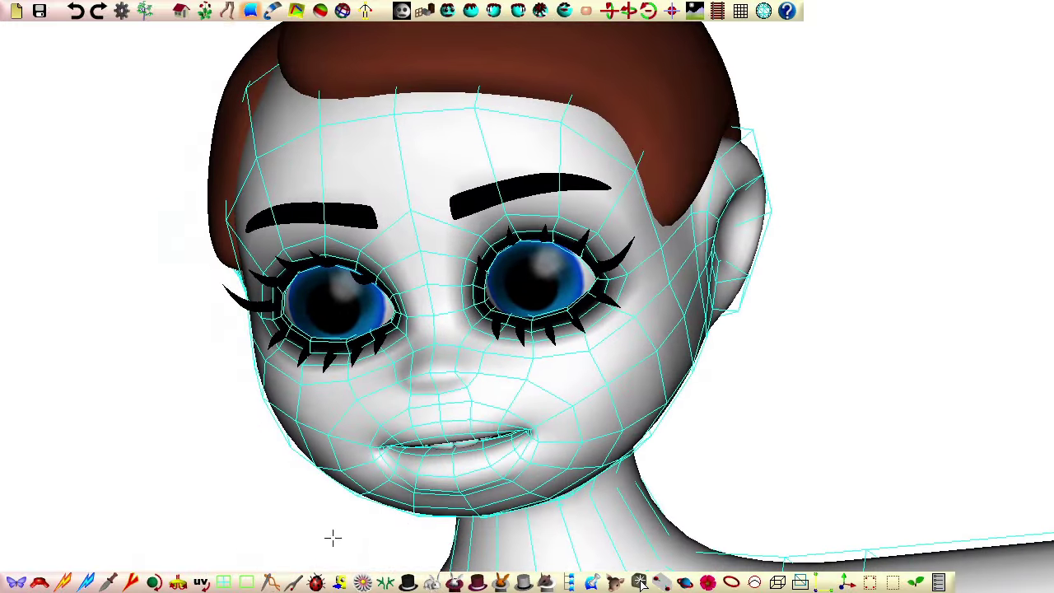
pyautogui.click(408, 583)
pyautogui.moveTo(260, 536); pyautogui.dragTo(139, 467, button='middle')
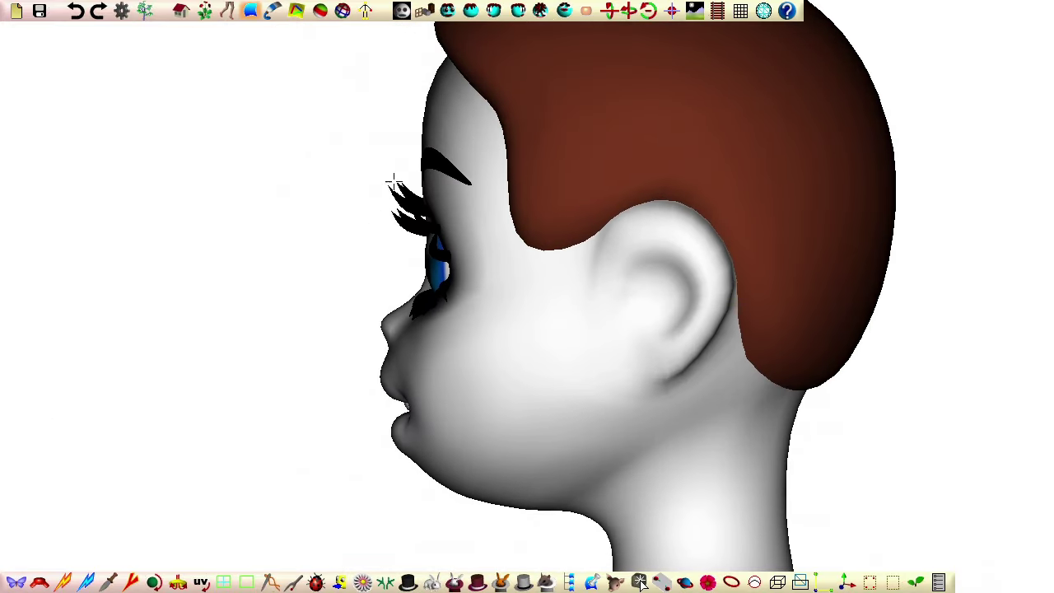
pyautogui.moveTo(394, 181); pyautogui.dragTo(715, 405, button='middle')
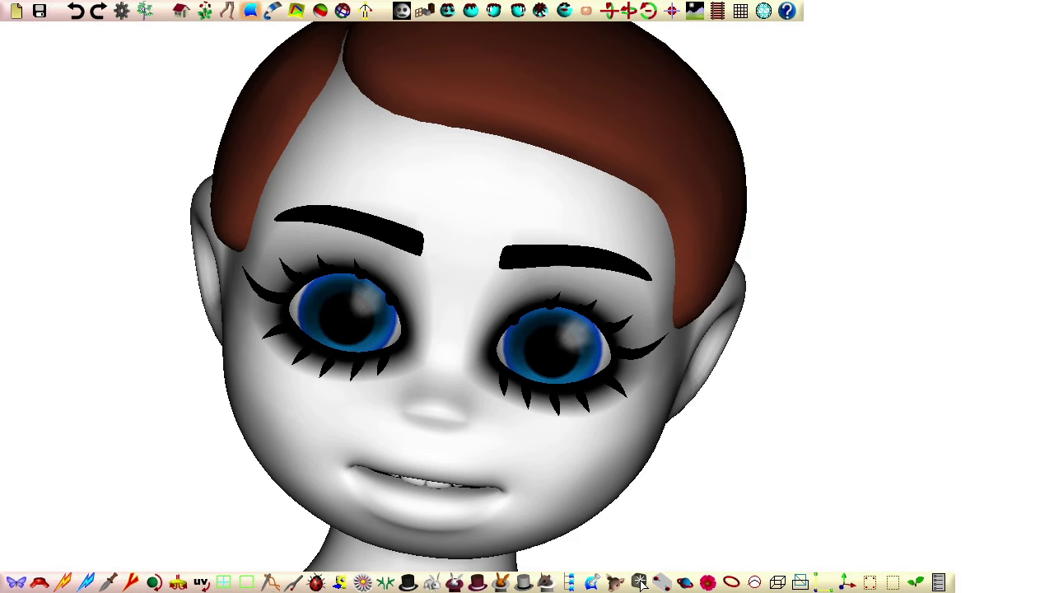
# - Show the control meshes of all head parts, then hide only those of the eyeballs and eyelashes
pyautogui.click(640, 583)
pyautogui.click(434, 583)
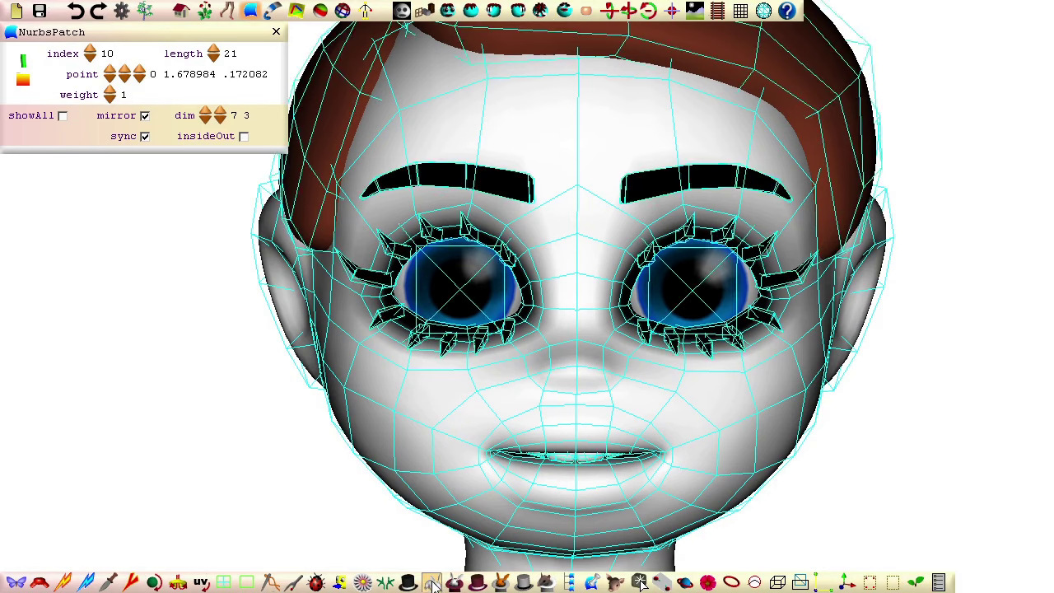
pyautogui.click(458, 291)
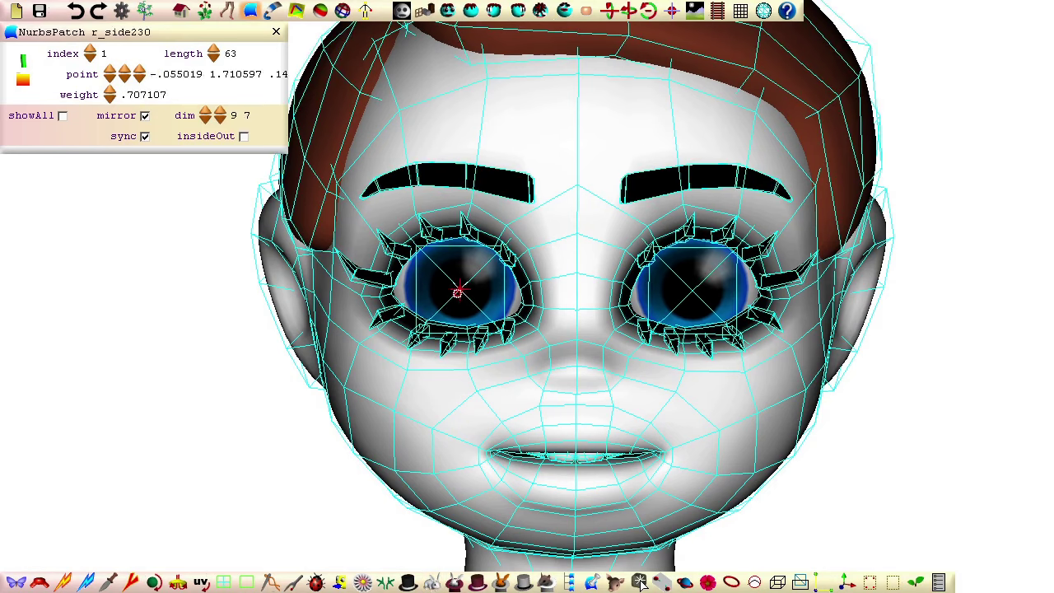
pyautogui.click(523, 582)
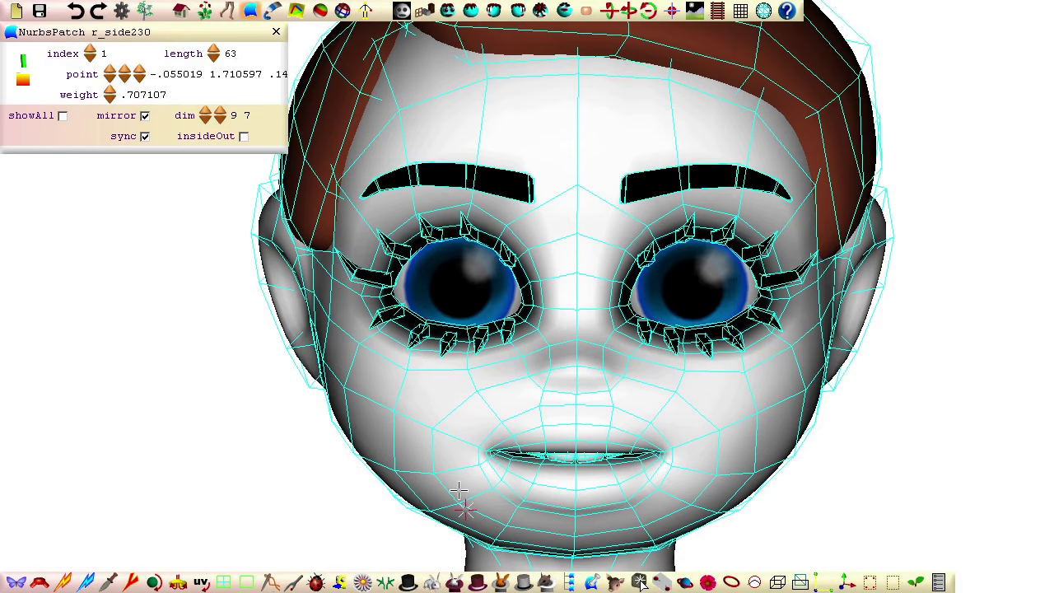
pyautogui.click(368, 329)
pyautogui.click(524, 582)
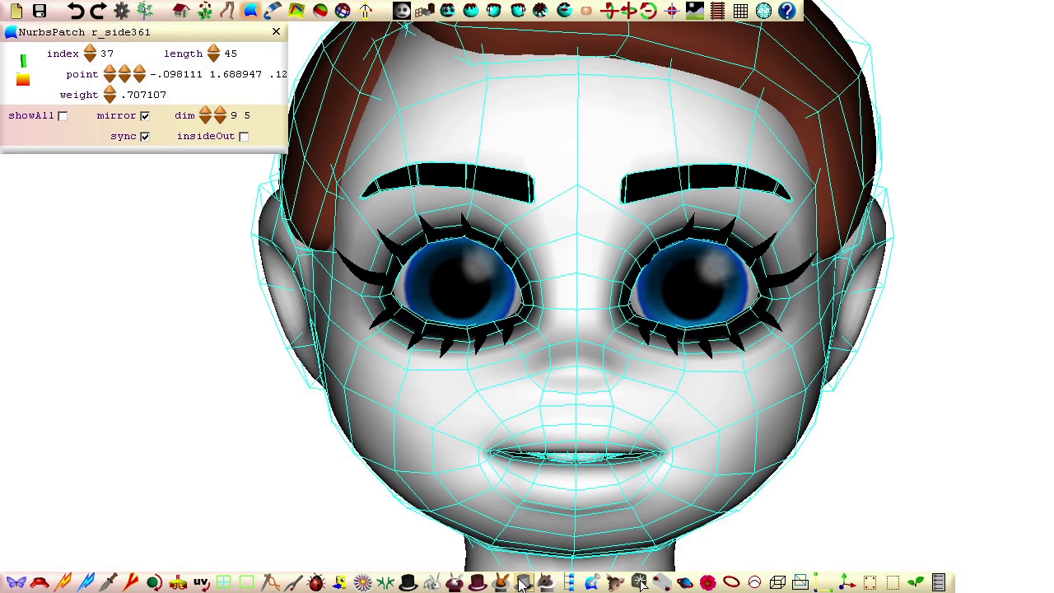
# - In side view, select the lower face's control points from nose to chin, excluding those near the ear and lower eyelid
pyautogui.moveTo(703, 490); pyautogui.dragTo(409, 266, button='middle')
pyautogui.click(496, 11)
pyautogui.moveTo(215, 405); pyautogui.dragTo(262, 350, button='middle')
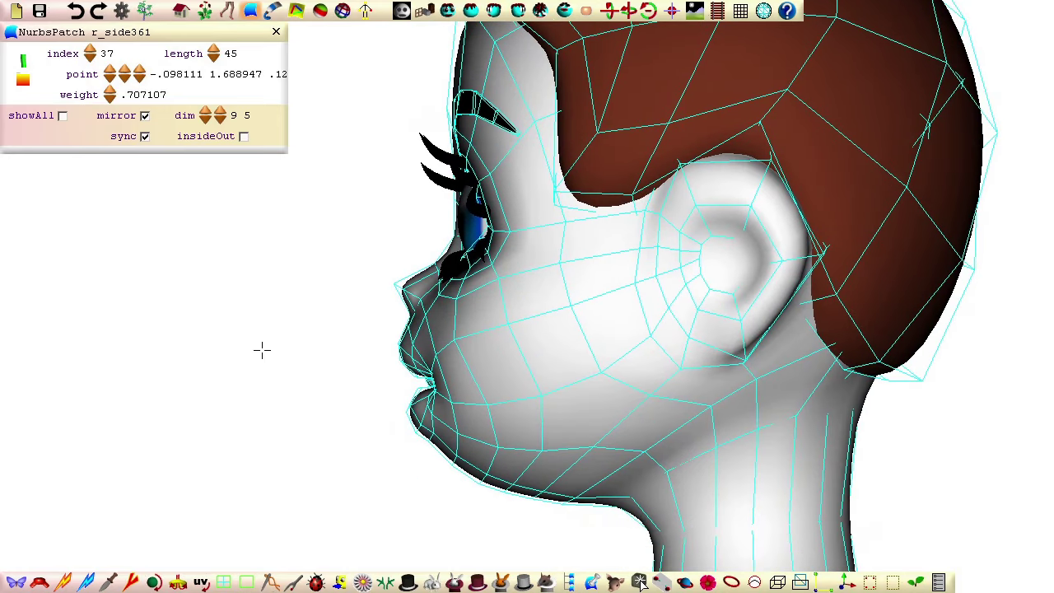
pyautogui.moveTo(328, 272); pyautogui.dragTo(636, 511)
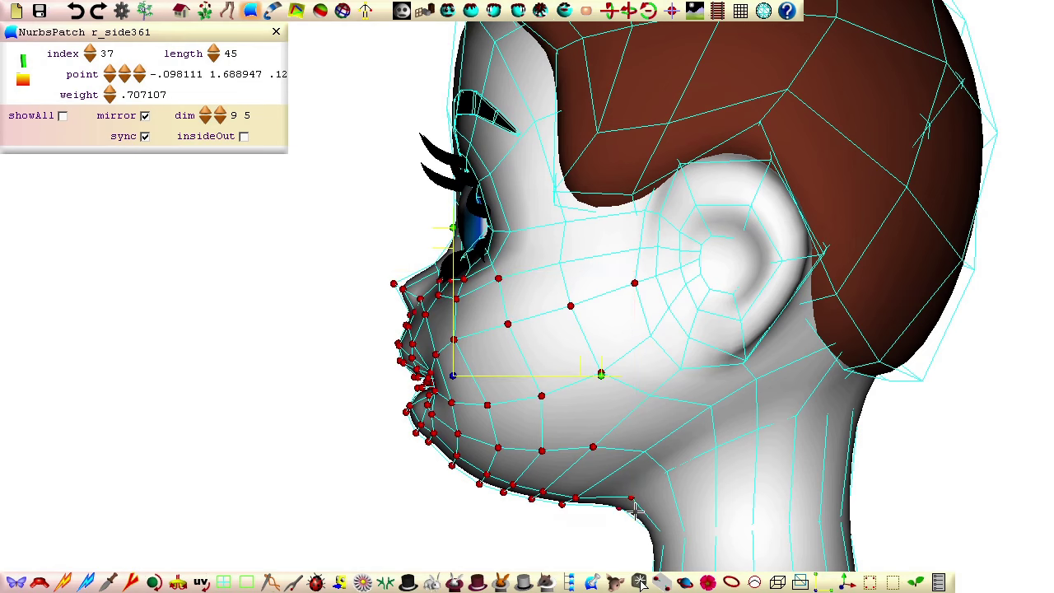
pyautogui.keyDown('ctrl'); pyautogui.moveTo(634, 267); pyautogui.dragTo(671, 306); pyautogui.keyUp('ctrl')
pyautogui.keyDown('ctrl'); pyautogui.moveTo(483, 252); pyautogui.dragTo(502, 293); pyautogui.keyUp('ctrl')
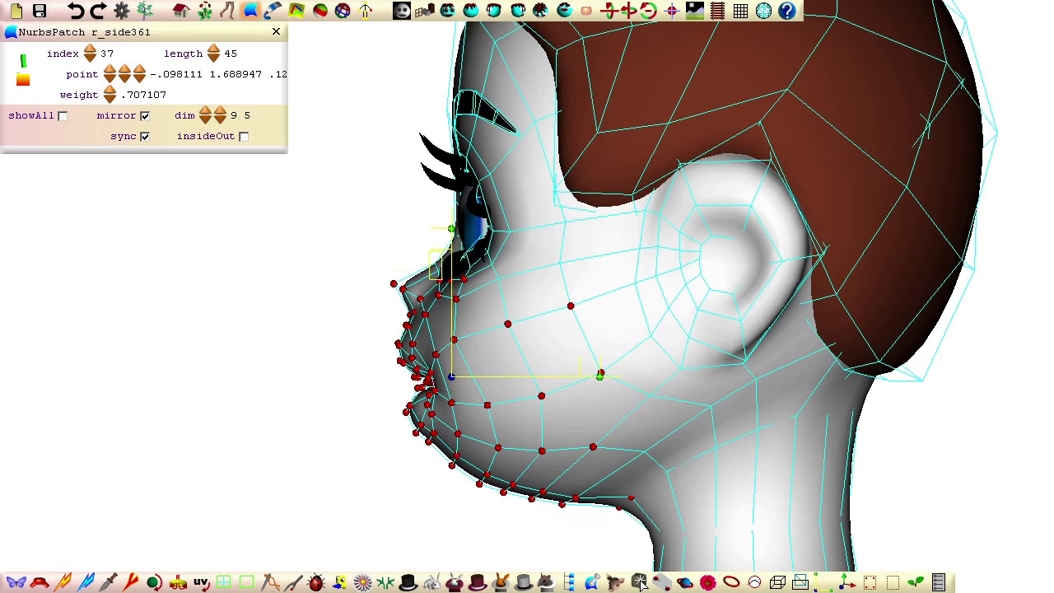
pyautogui.keyDown('ctrl'); pyautogui.moveTo(442, 280); pyautogui.dragTo(475, 301); pyautogui.keyUp('ctrl')
# - Check the selected points inside the mouth by temporarily displaying the occluded parts of the mesh
pyautogui.moveTo(271, 395); pyautogui.dragTo(607, 482, button='middle')
pyautogui.click(661, 582)
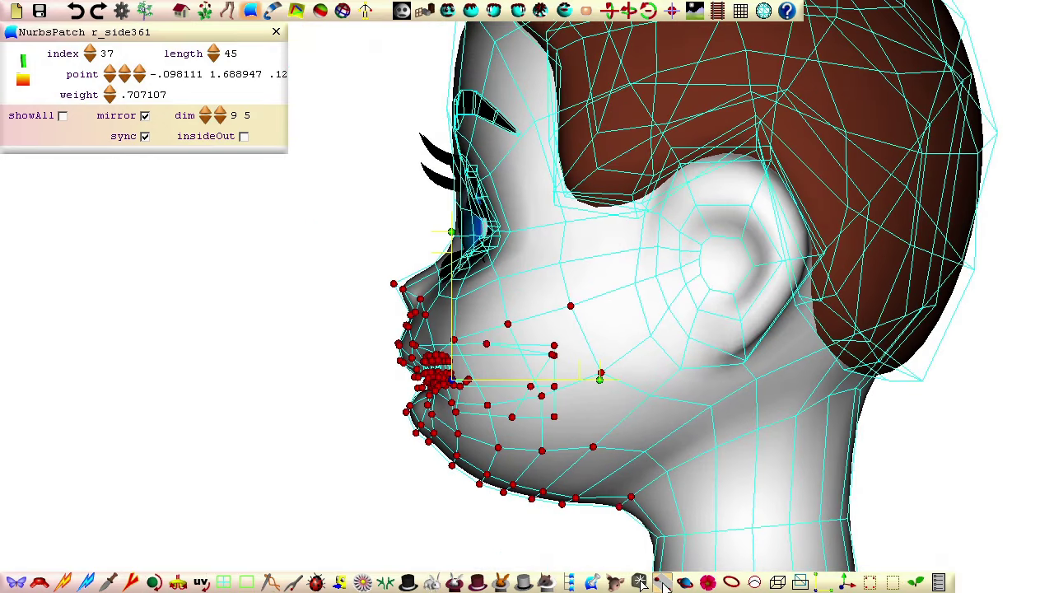
pyautogui.click(664, 582)
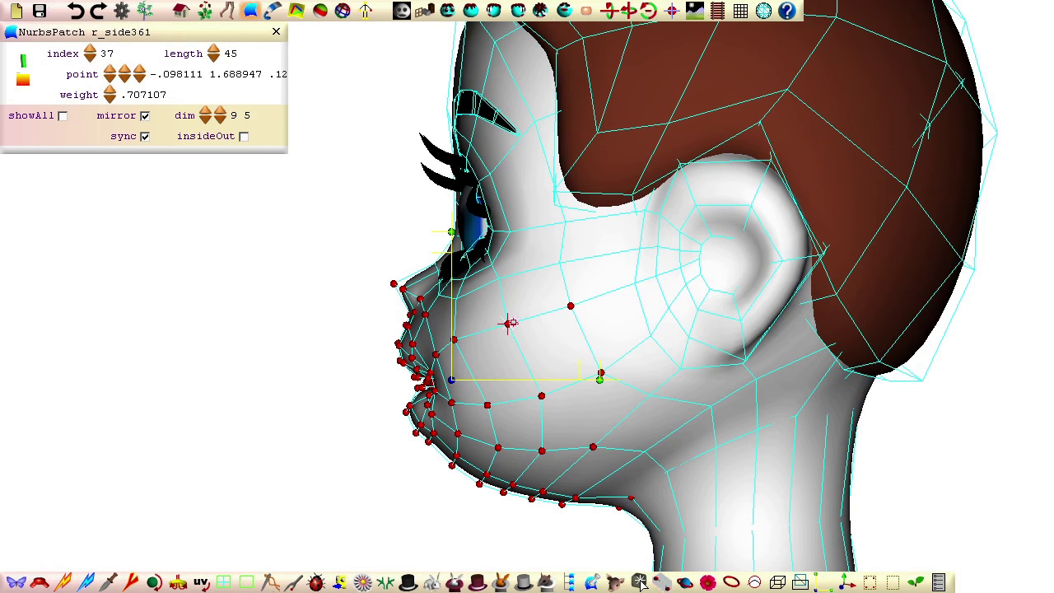
# - Move the selected lower-face control points forward and slightly down to reshape the girl's profile
pyautogui.moveTo(508, 324); pyautogui.dragTo(498, 333)
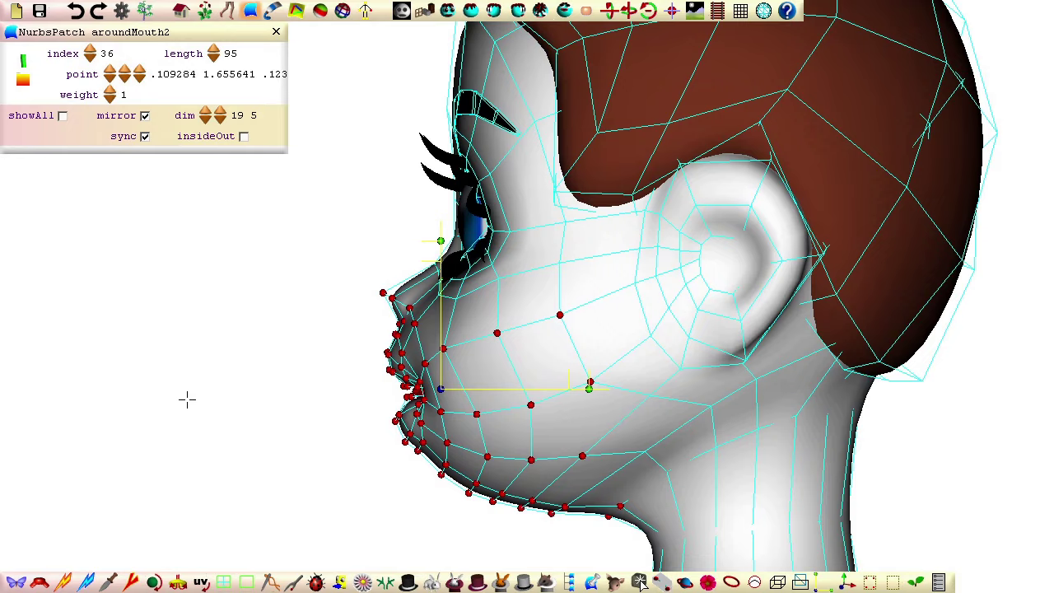
pyautogui.moveTo(185, 389); pyautogui.dragTo(736, 450, button='middle')
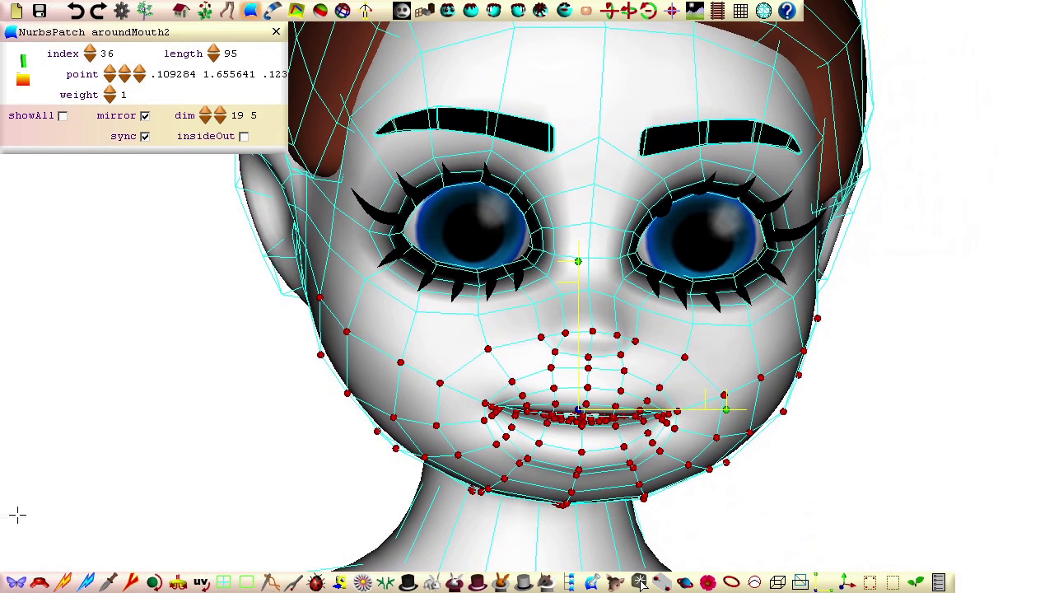
# - Insert a closed mesh line around the mouth, running across the nose, through both cheeks and under the chin
pyautogui.click(64, 582)
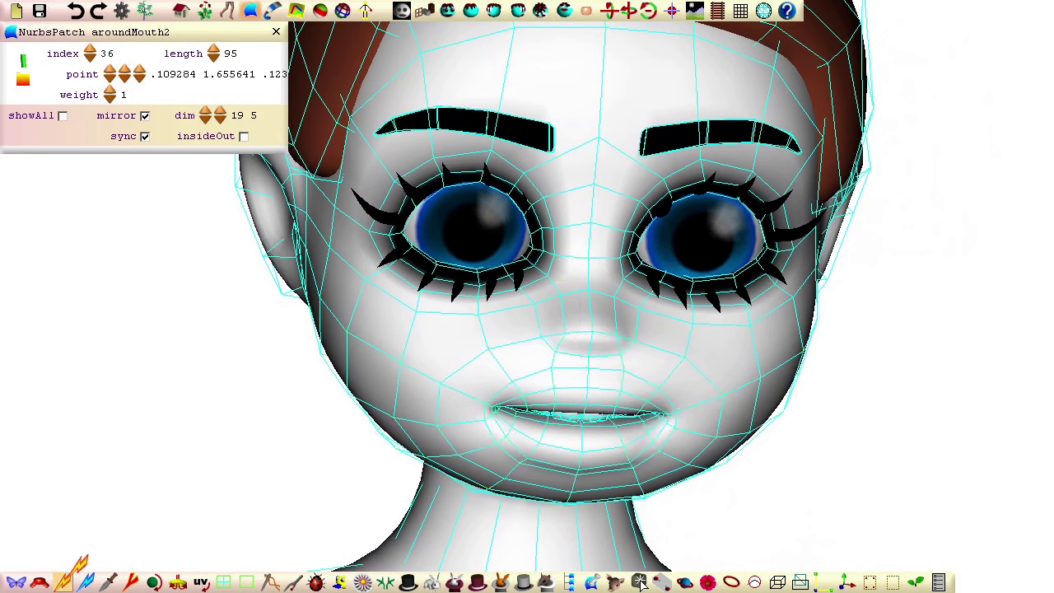
pyautogui.click(595, 305)
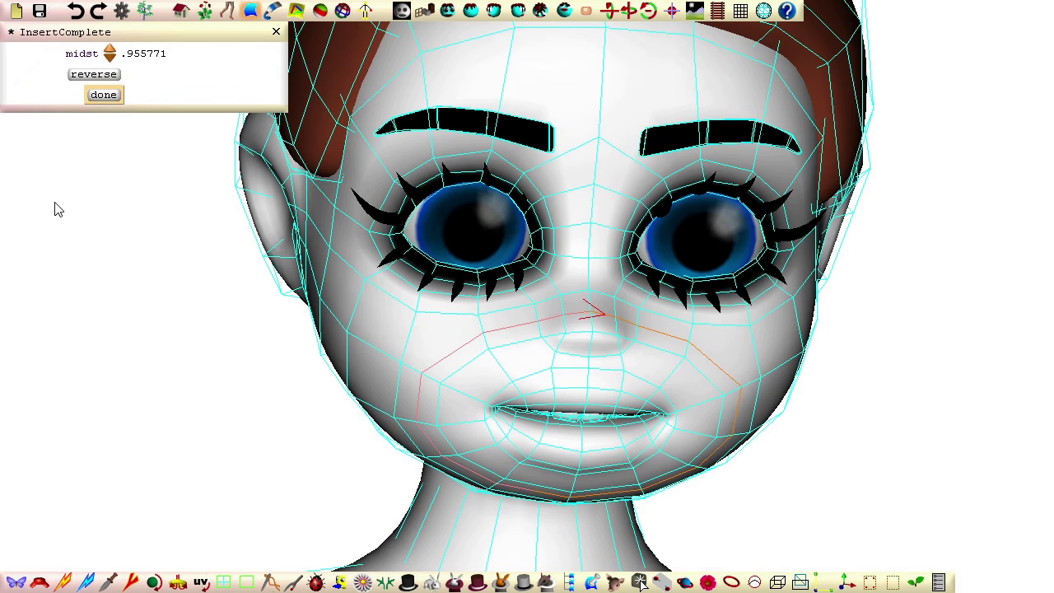
pyautogui.click(104, 95)
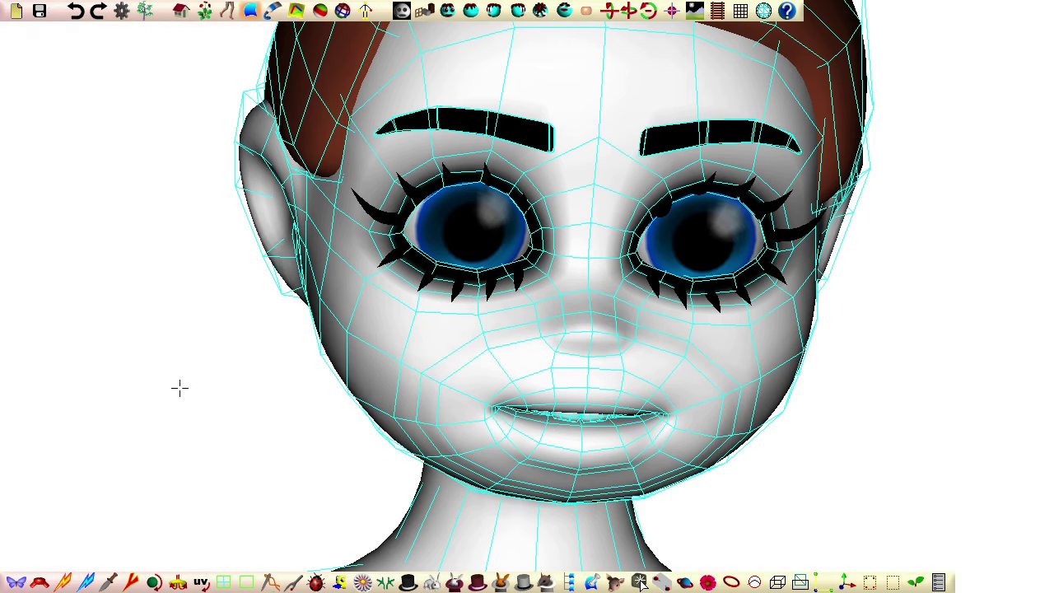
# - Reposition control points of the new line on the cheek beside the nose to smooth the surface
pyautogui.moveTo(179, 388); pyautogui.dragTo(668, 310, button='middle')
pyautogui.click(674, 12)
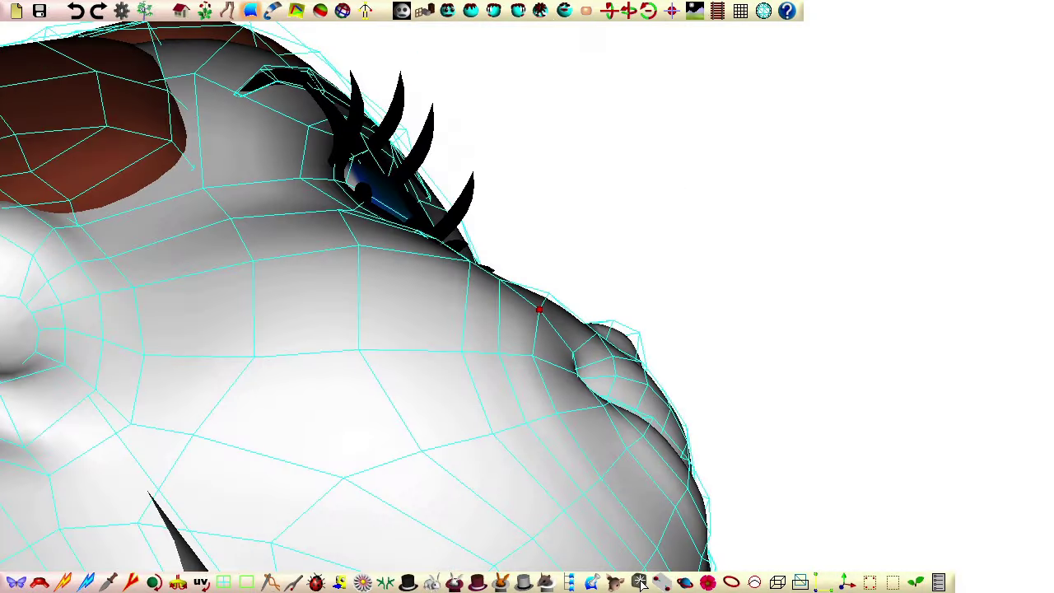
pyautogui.moveTo(463, 259); pyautogui.dragTo(313, 231, button='middle')
pyautogui.moveTo(521, 328); pyautogui.dragTo(492, 309)
pyautogui.moveTo(439, 296); pyautogui.dragTo(428, 294)
# - Adjust the control points along the chin and jaw to round the lower-face contour
pyautogui.moveTo(427, 428); pyautogui.dragTo(165, 307, button='middle')
pyautogui.moveTo(467, 303); pyautogui.dragTo(487, 309)
pyautogui.moveTo(395, 306); pyautogui.dragTo(249, 338)
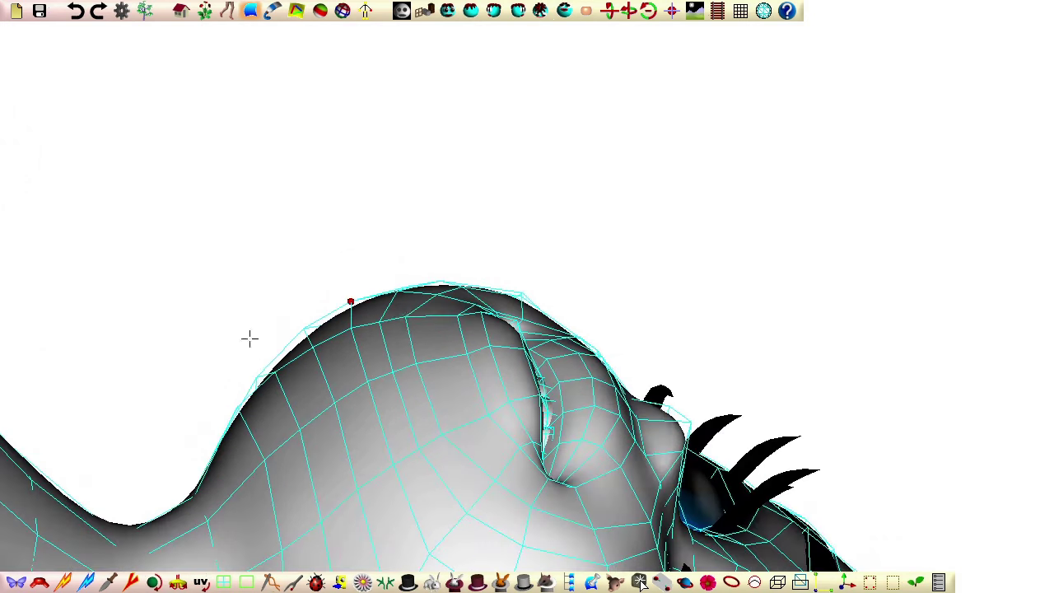
pyautogui.moveTo(380, 322); pyautogui.dragTo(388, 316)
pyautogui.moveTo(334, 427); pyautogui.dragTo(319, 300, button='middle')
pyautogui.moveTo(406, 269); pyautogui.dragTo(410, 268)
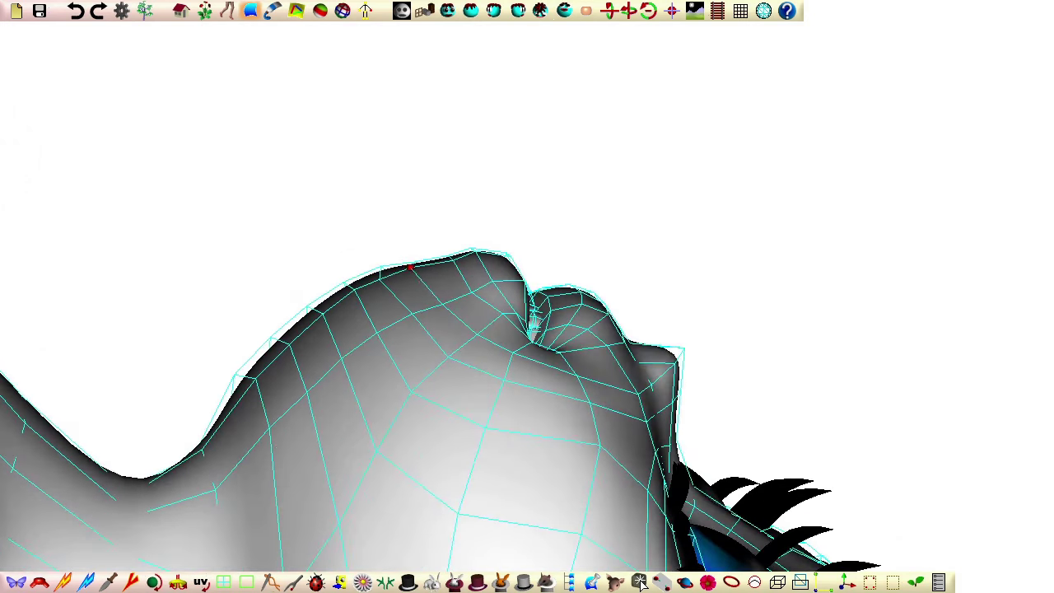
pyautogui.moveTo(346, 388); pyautogui.dragTo(367, 302)
# - Reposition the control points on the cheek beside and just below the mouth corner
pyautogui.click(672, 11)
pyautogui.moveTo(494, 206); pyautogui.dragTo(598, 436)
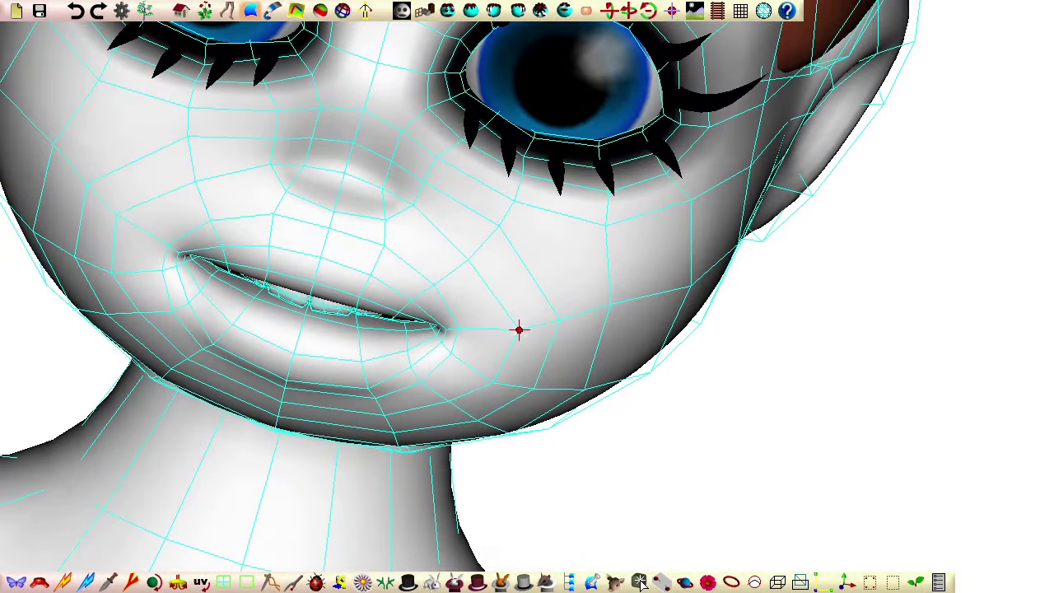
pyautogui.moveTo(493, 382); pyautogui.dragTo(441, 387)
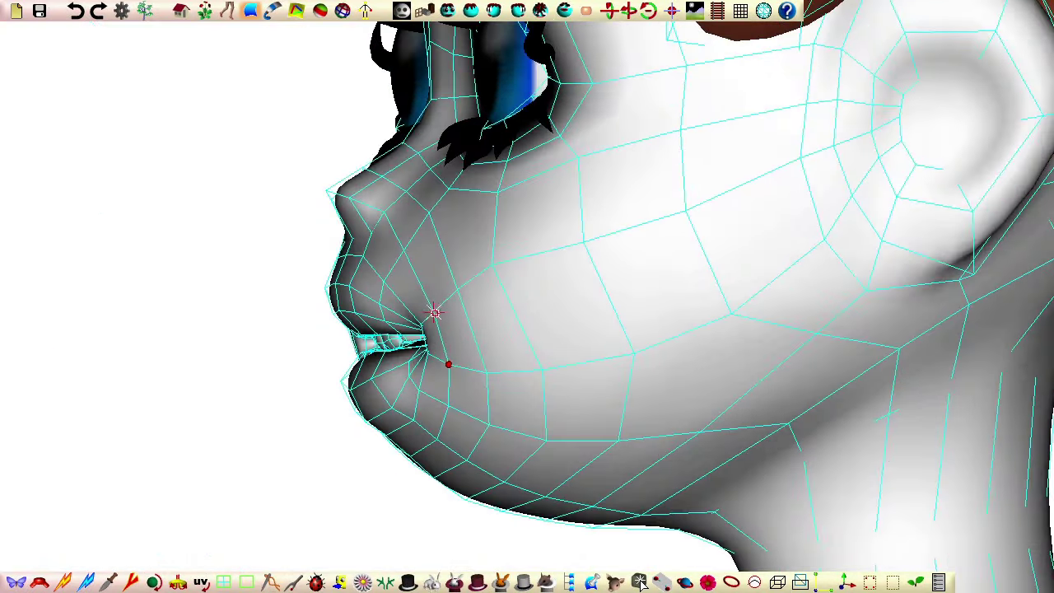
# - Insert a mirrored mesh line across each cheek from the lower eyelid to the mouth corner
pyautogui.moveTo(440, 308); pyautogui.dragTo(804, 429)
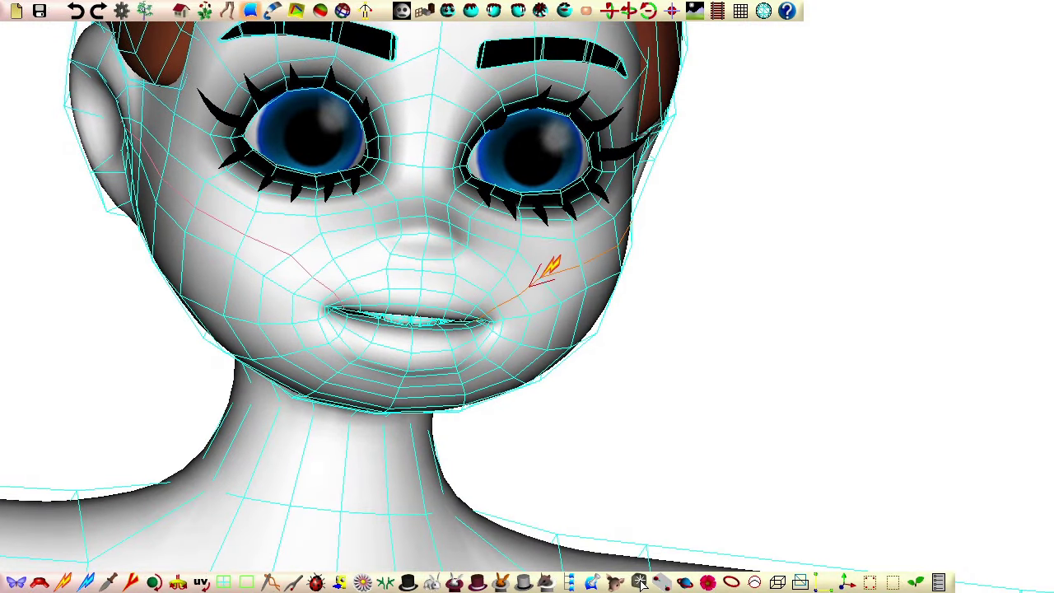
pyautogui.moveTo(548, 266); pyautogui.dragTo(541, 271)
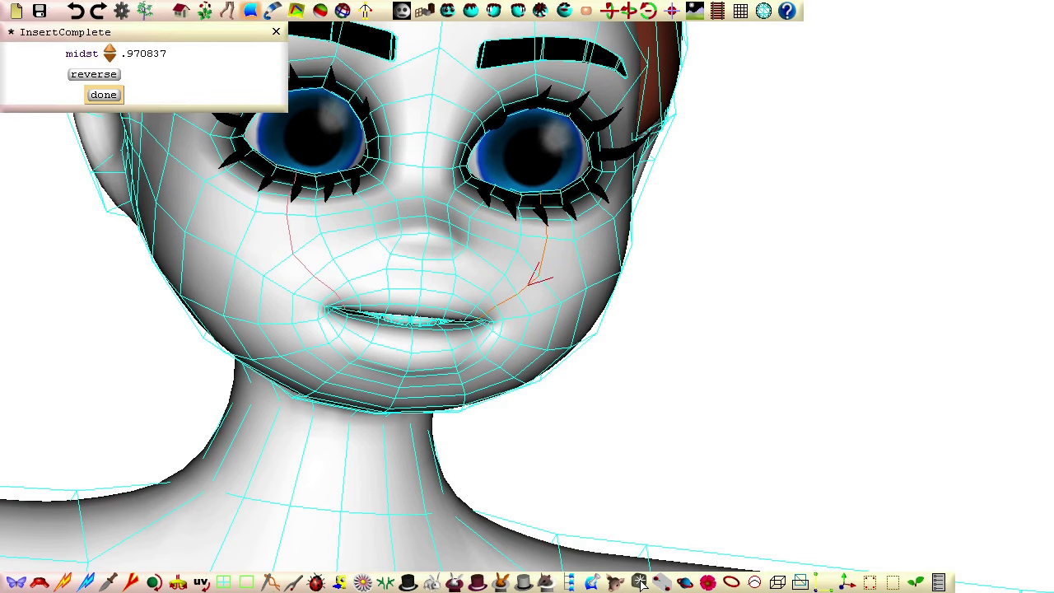
pyautogui.click(103, 94)
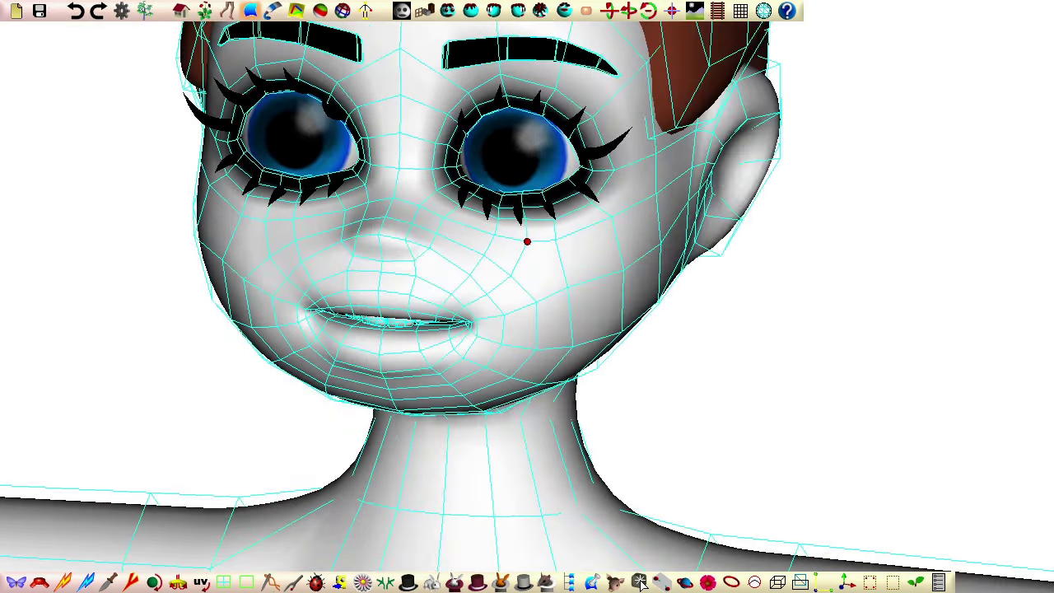
# - Rearrange the cheek control points around the new line between lower eyelid and mouth corner to even out the mesh
pyautogui.moveTo(527, 241); pyautogui.dragTo(474, 296, button='middle')
pyautogui.click(673, 11)
pyautogui.moveTo(602, 239); pyautogui.dragTo(677, 238, button='middle')
pyautogui.moveTo(525, 315); pyautogui.dragTo(561, 304, button='middle')
pyautogui.moveTo(507, 247); pyautogui.dragTo(499, 219)
pyautogui.moveTo(499, 219); pyautogui.dragTo(301, 222, button='middle')
pyautogui.moveTo(414, 157); pyautogui.dragTo(417, 165)
pyautogui.moveTo(485, 252); pyautogui.dragTo(470, 241)
pyautogui.moveTo(532, 234); pyautogui.dragTo(506, 217)
pyautogui.moveTo(560, 211); pyautogui.dragTo(567, 180)
pyautogui.moveTo(567, 181); pyautogui.dragTo(151, 305, button='middle')
pyautogui.moveTo(464, 294); pyautogui.dragTo(461, 283)
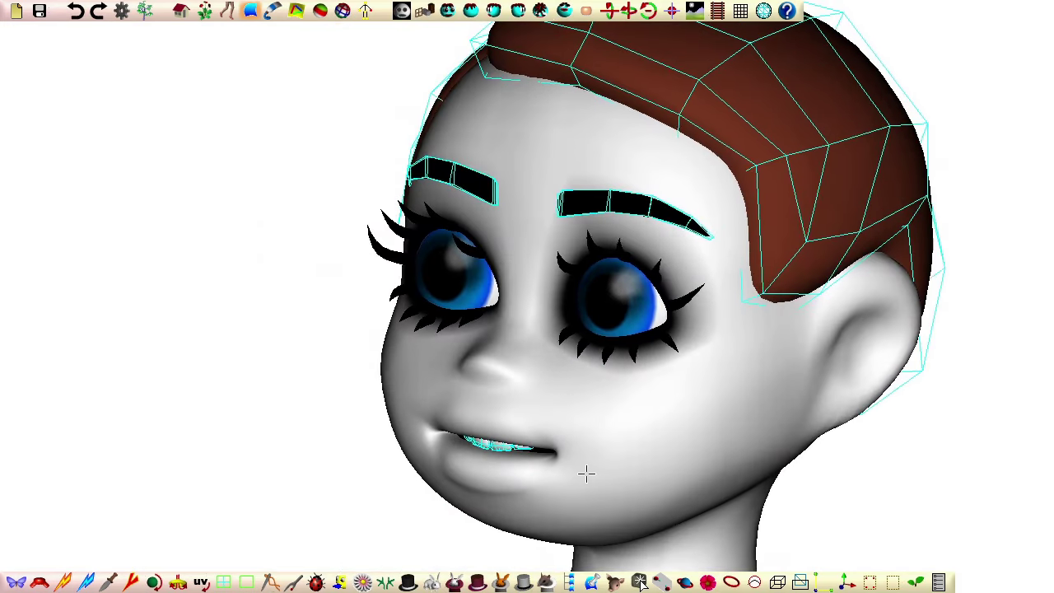
# - Inspect the head with all control meshes hidden, then display only the face's mesh, without hair, eyebrows, eyeballs and lashes
pyautogui.click(428, 586)
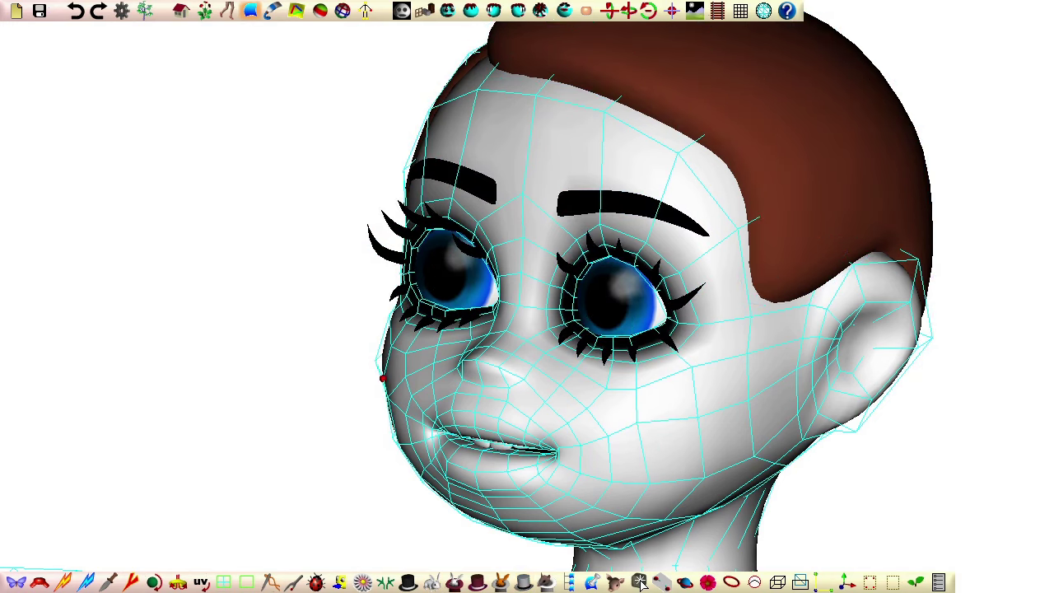
pyautogui.click(407, 583)
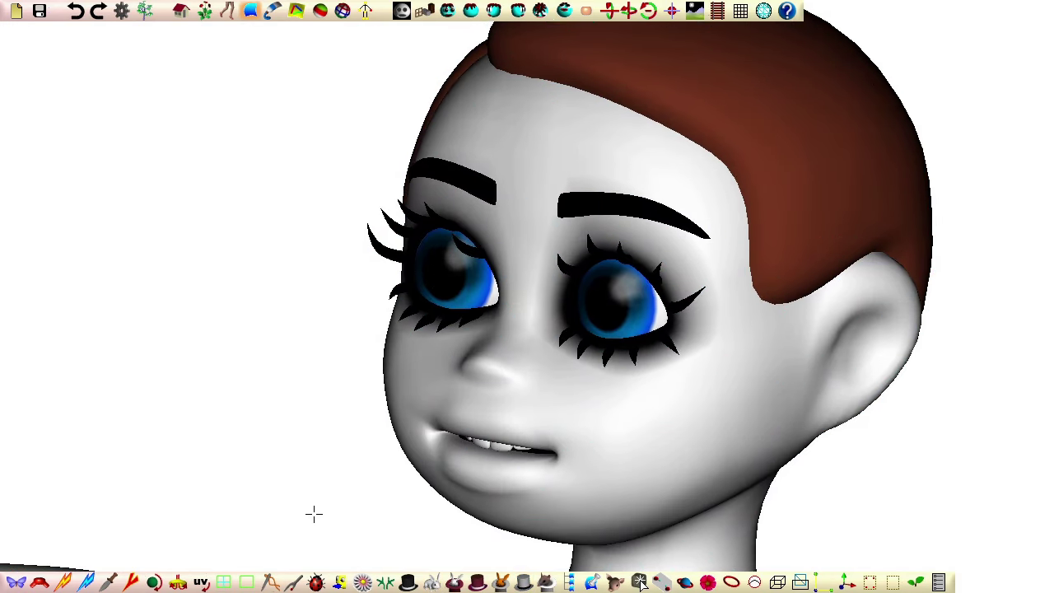
pyautogui.click(431, 583)
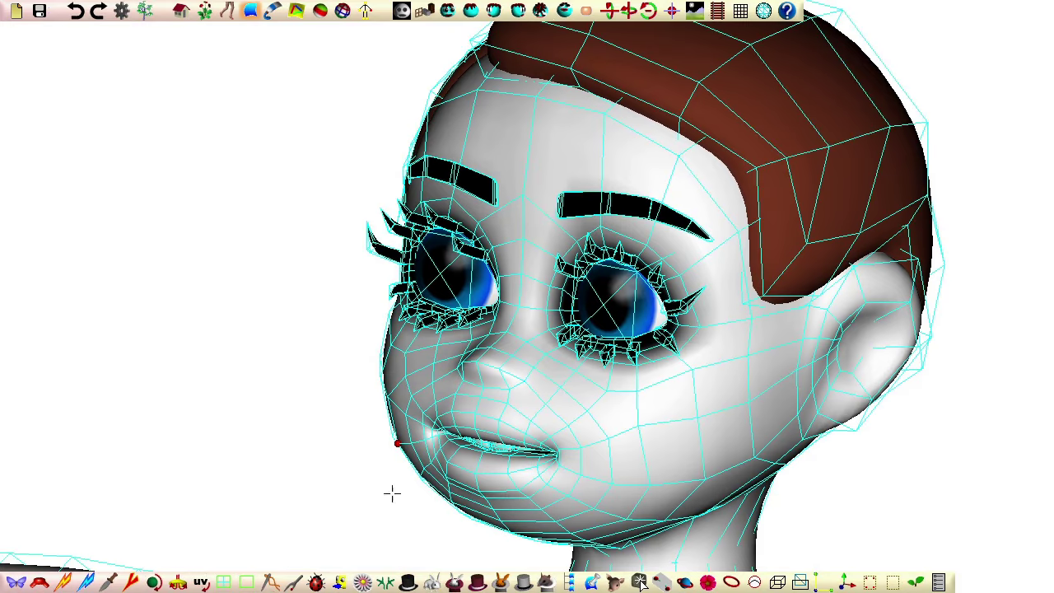
pyautogui.click(501, 583)
# - Fine-tune control points on the cheek, then hide the face's control mesh to check the head from the front
pyautogui.moveTo(494, 494); pyautogui.dragTo(165, 348, button='middle')
pyautogui.scroll(4, 104, 388)
pyautogui.scroll(1, 347, 294)
pyautogui.moveTo(386, 250); pyautogui.dragTo(421, 277)
pyautogui.moveTo(380, 348); pyautogui.dragTo(383, 348)
pyautogui.moveTo(345, 299); pyautogui.dragTo(349, 303)
pyautogui.moveTo(372, 135); pyautogui.dragTo(273, 423, button='middle')
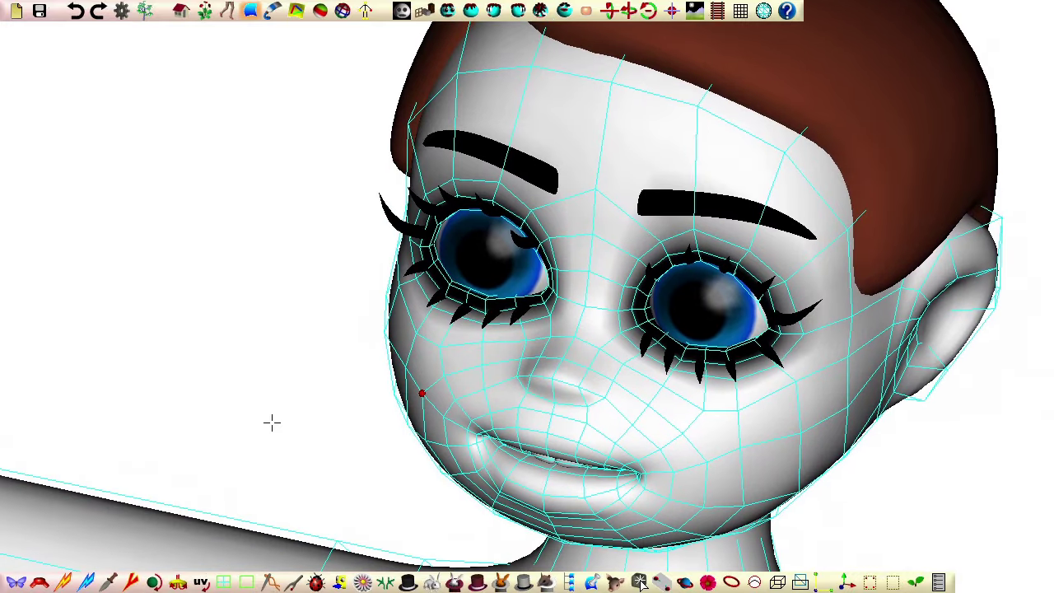
pyautogui.click(384, 541)
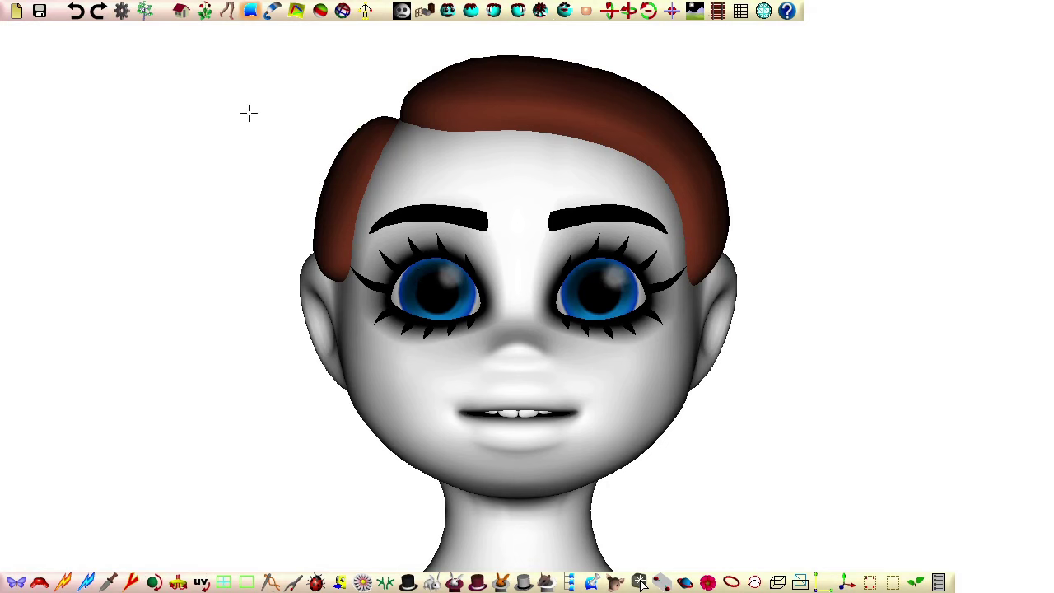
# - Show all control meshes and, in side view, assign all of the head's control points to the head bone's ownership group
pyautogui.click(432, 582)
pyautogui.click(345, 13)
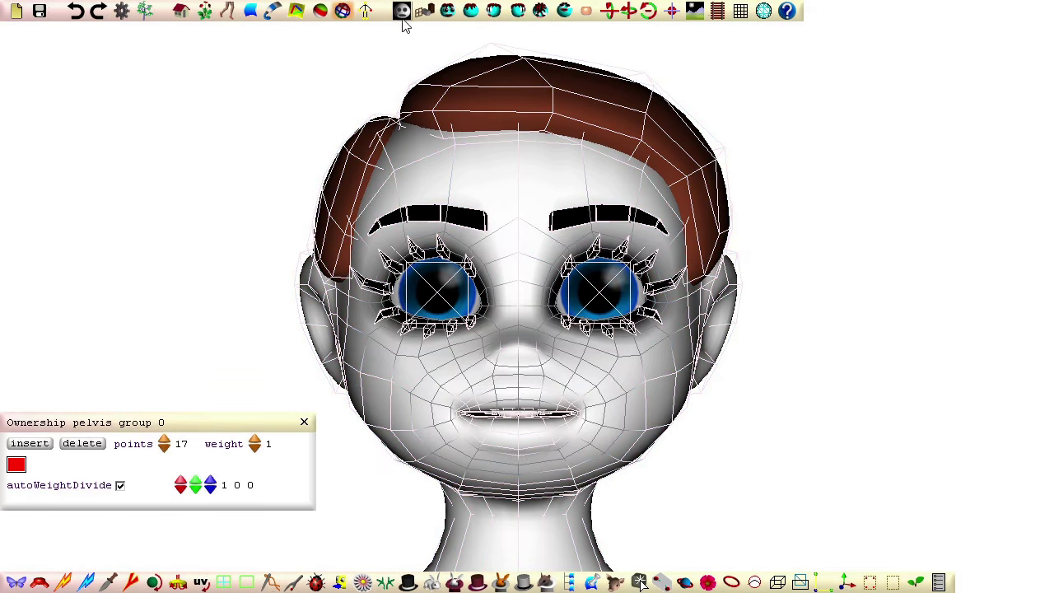
pyautogui.click(494, 11)
pyautogui.click(710, 453)
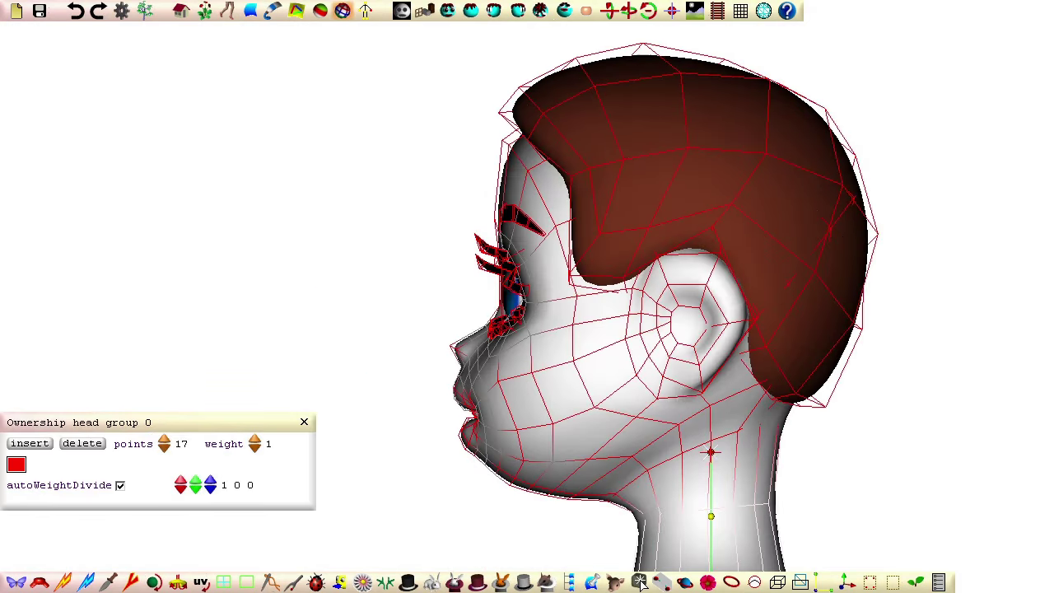
pyautogui.moveTo(396, 28); pyautogui.dragTo(898, 492)
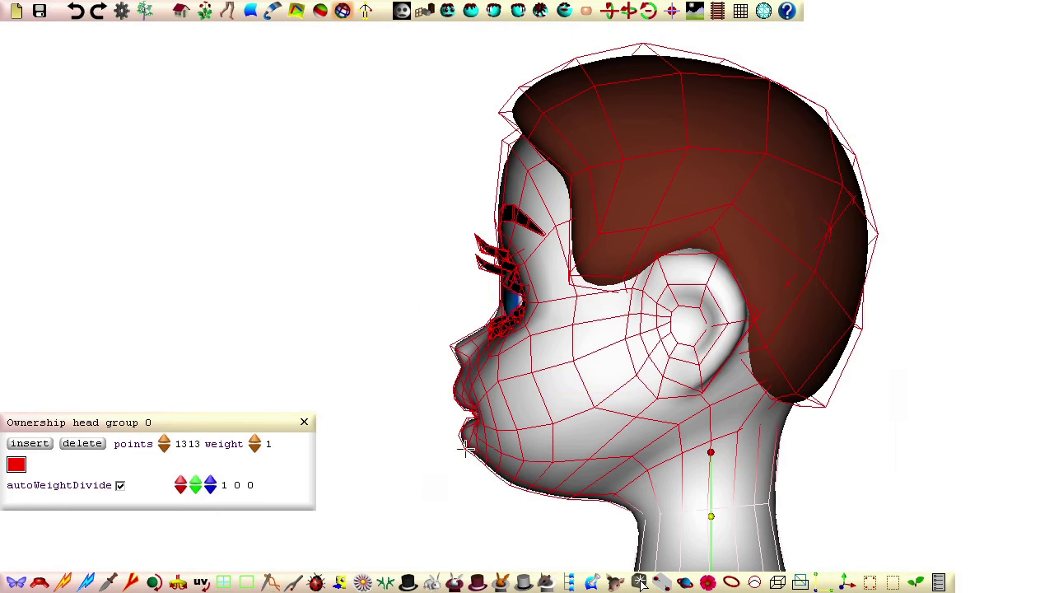
pyautogui.moveTo(466, 449); pyautogui.dragTo(630, 524)
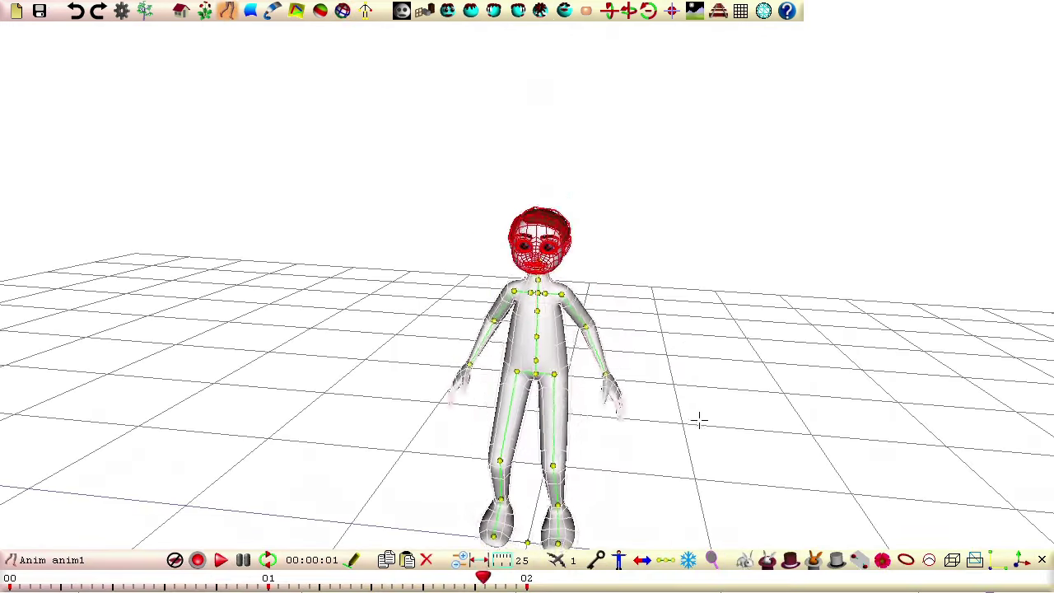